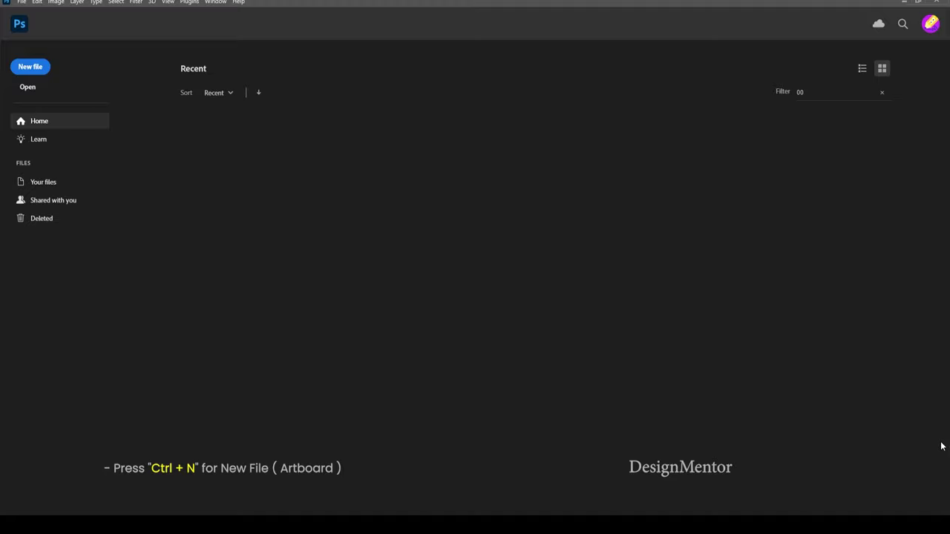
- Create a new white 1920 × 1080 px, 72 ppi document from the default preset
key("ctrl+n")
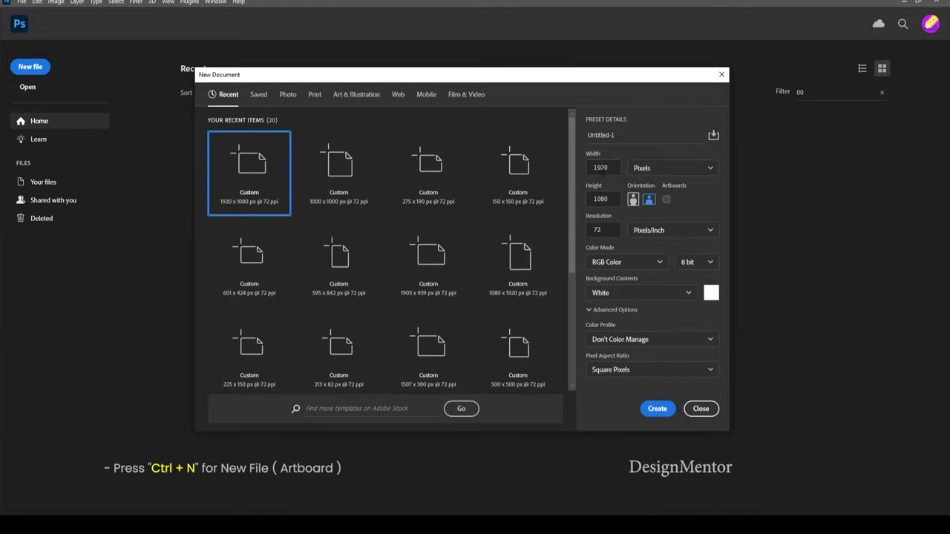
key("Tab")
key("Tab")
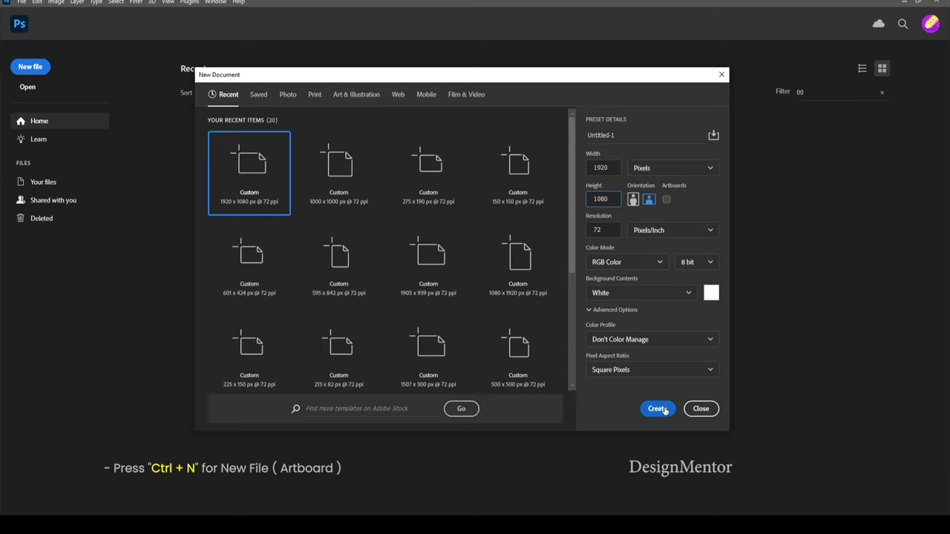
left_click(662, 409)
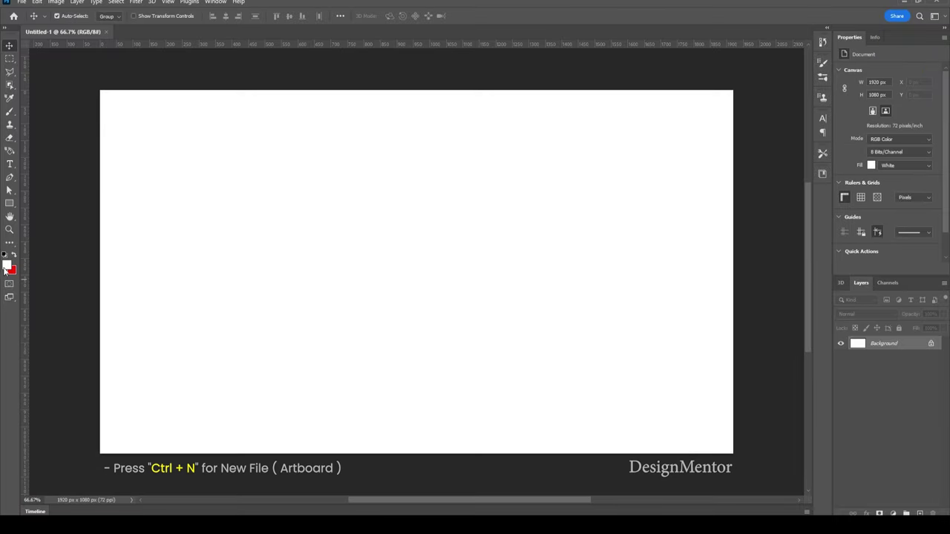
- Set the foreground colour to a mid green (#1f9627)
left_click(7, 264)
left_click_drag(726, 426, 725, 417)
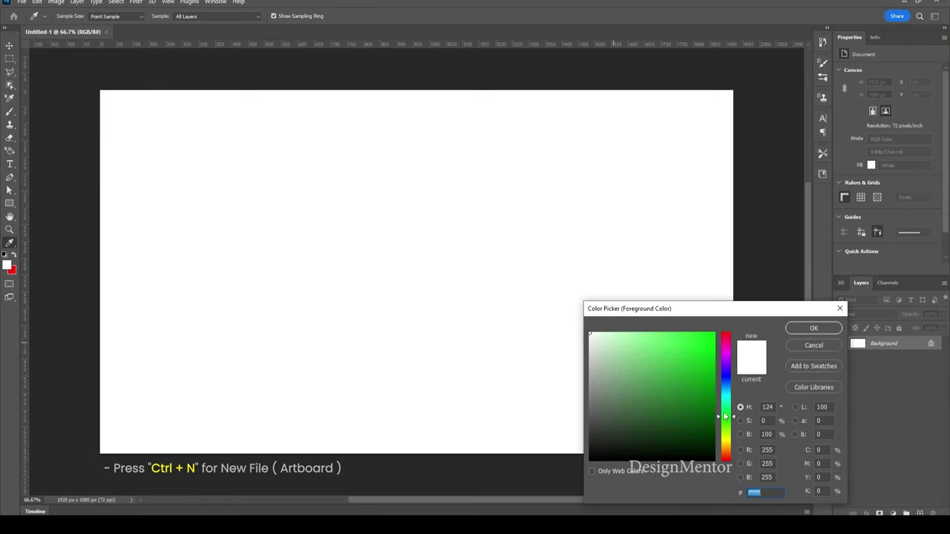
left_click(690, 384)
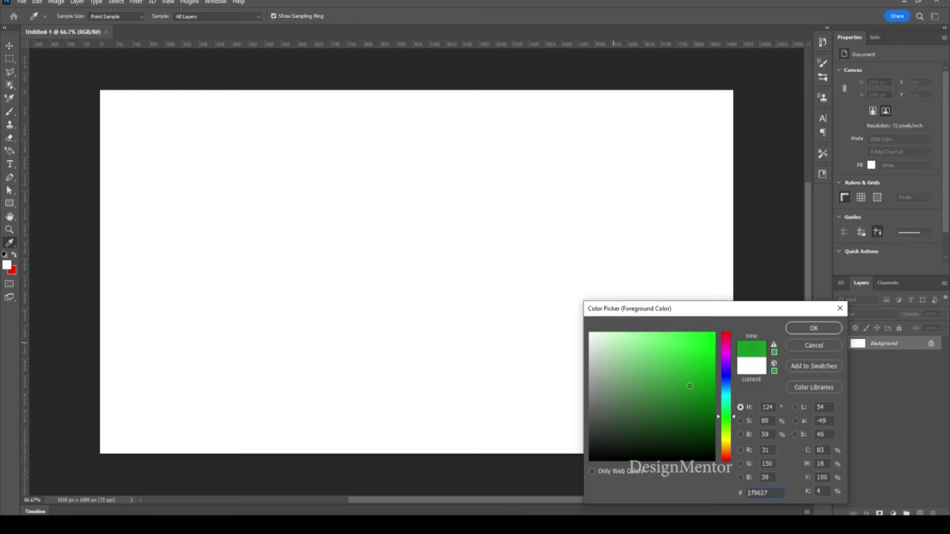
left_click(813, 328)
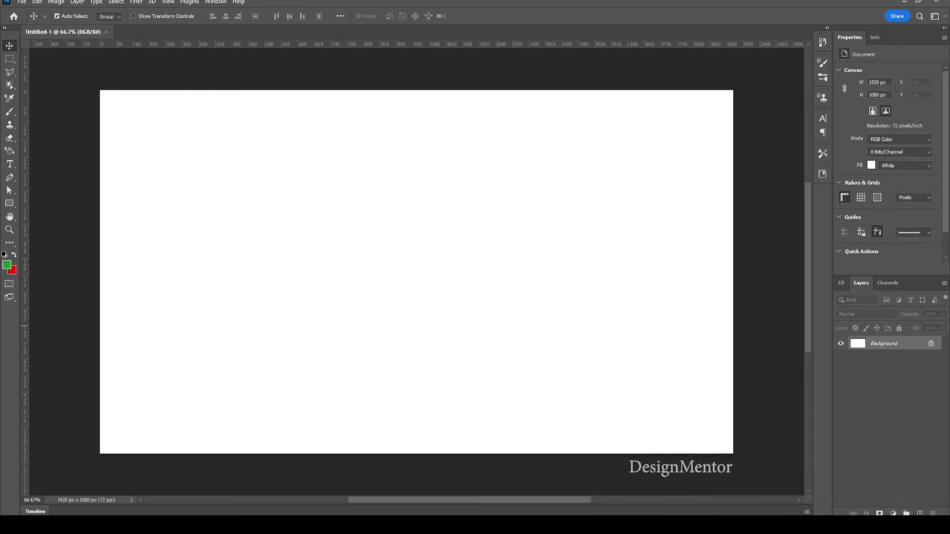
- Add a new layer, fill it with the green, and name it 'Background'
left_click(919, 513)
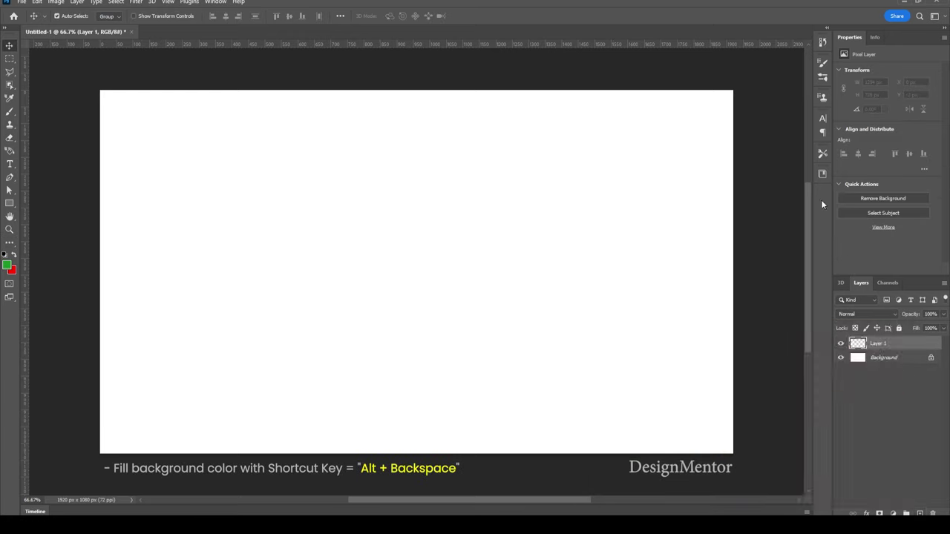
key("alt+BackSpace")
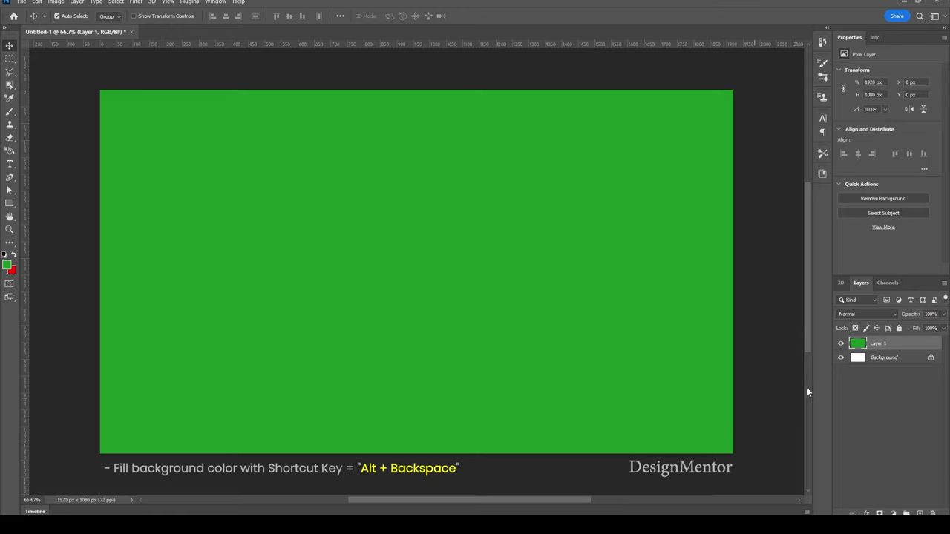
double_click(886, 343)
type("Background")
key("Return")
- Add a Gradient Overlay to the Background layer through Blending Options
right_click(884, 344)
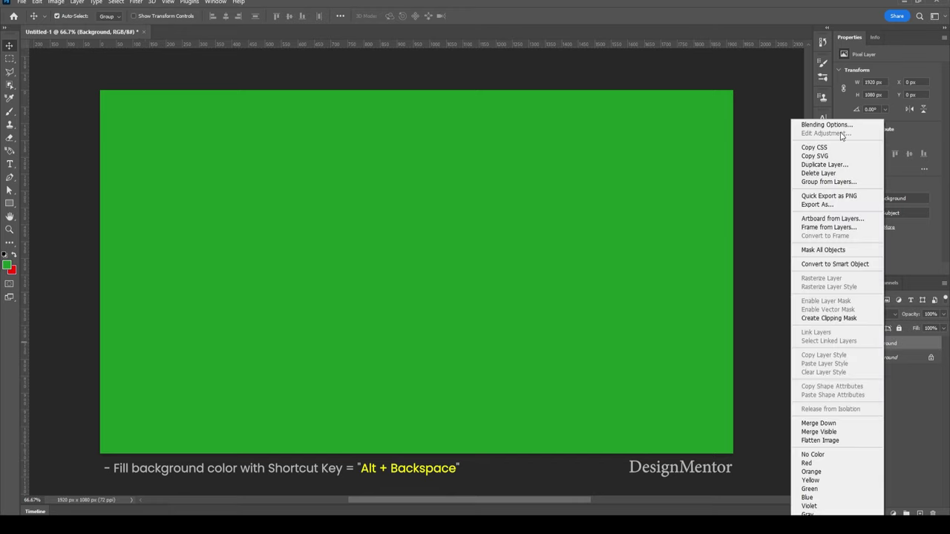
left_click(840, 126)
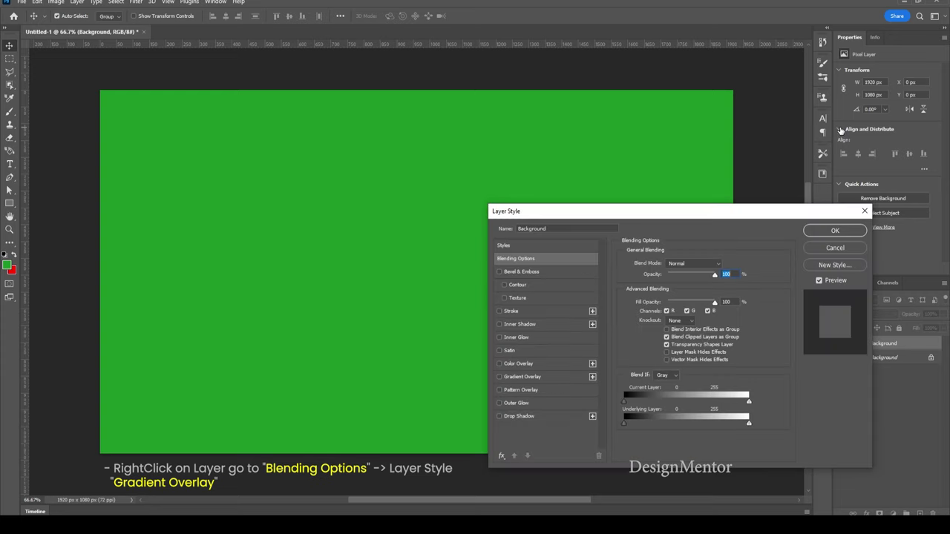
left_click(535, 374)
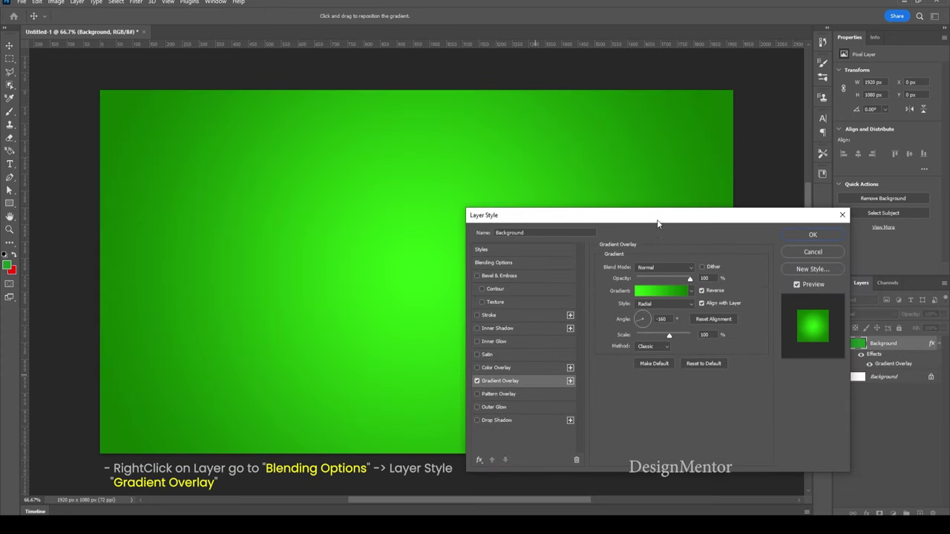
left_click_drag(680, 213, 657, 218)
- Recolour the gradient's right stop to darker green 0f8417
left_click(654, 293)
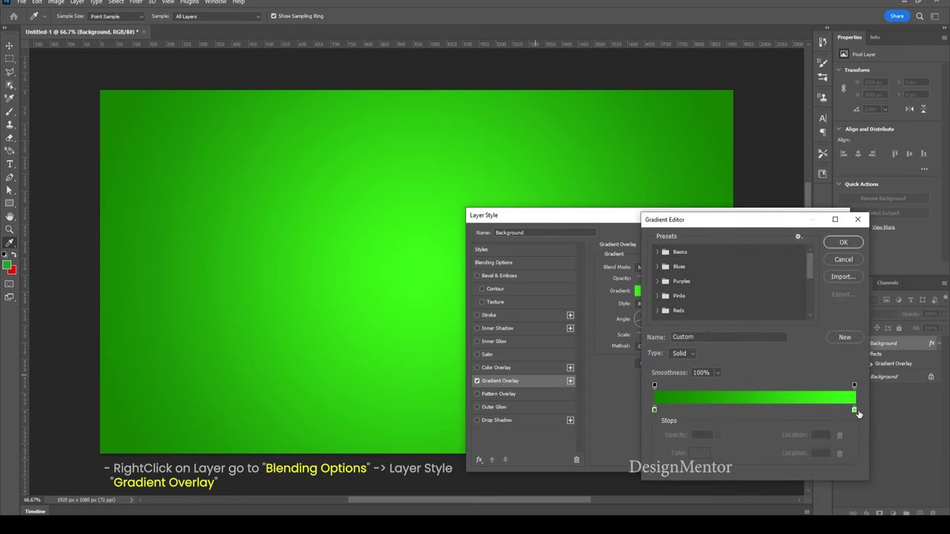
left_click(855, 410)
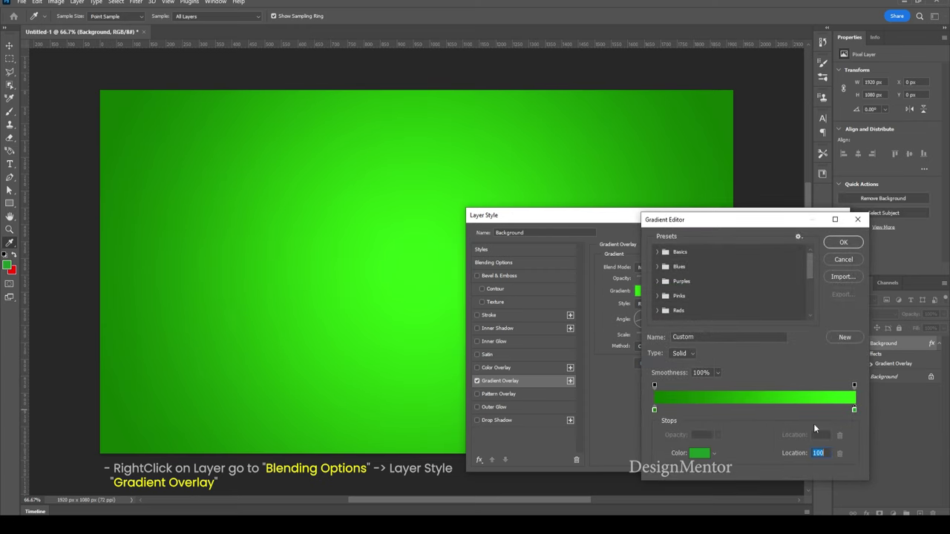
left_click(701, 454)
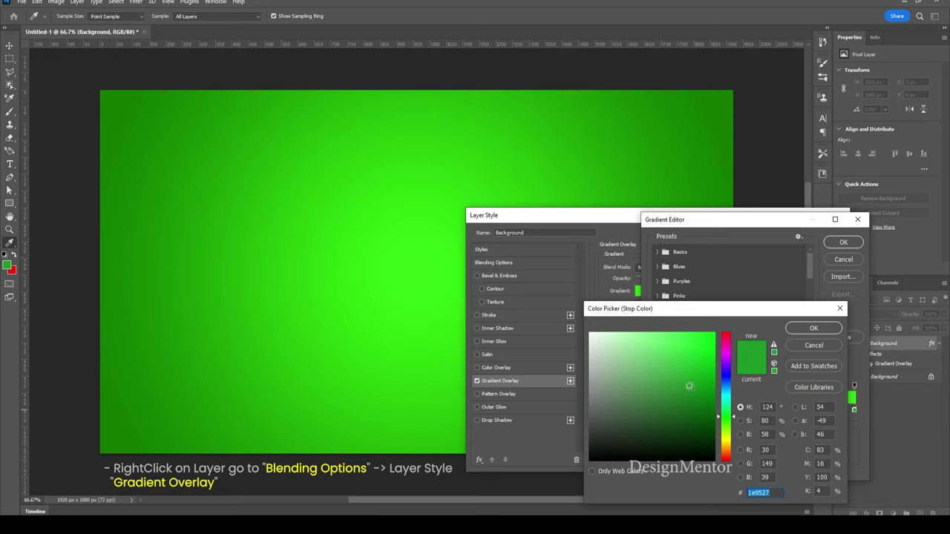
left_click_drag(688, 386, 700, 394)
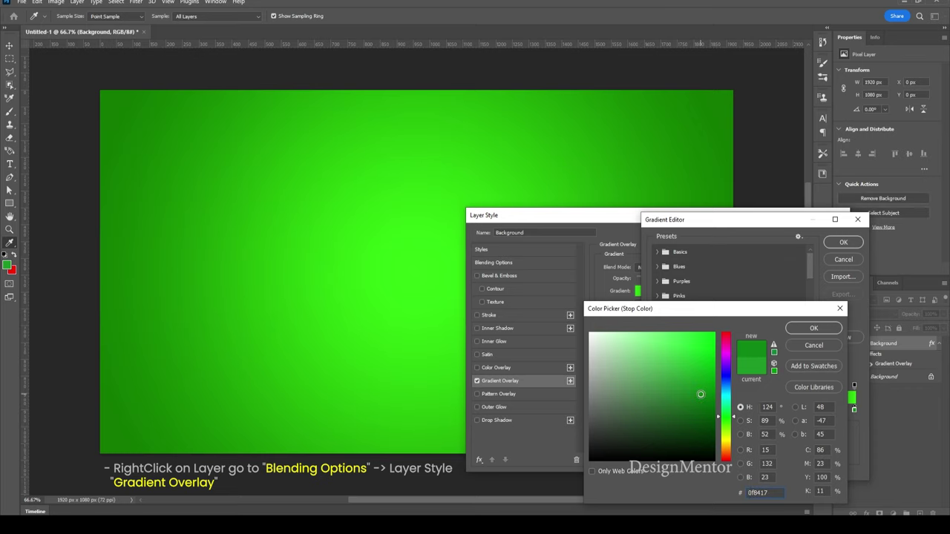
left_click(813, 328)
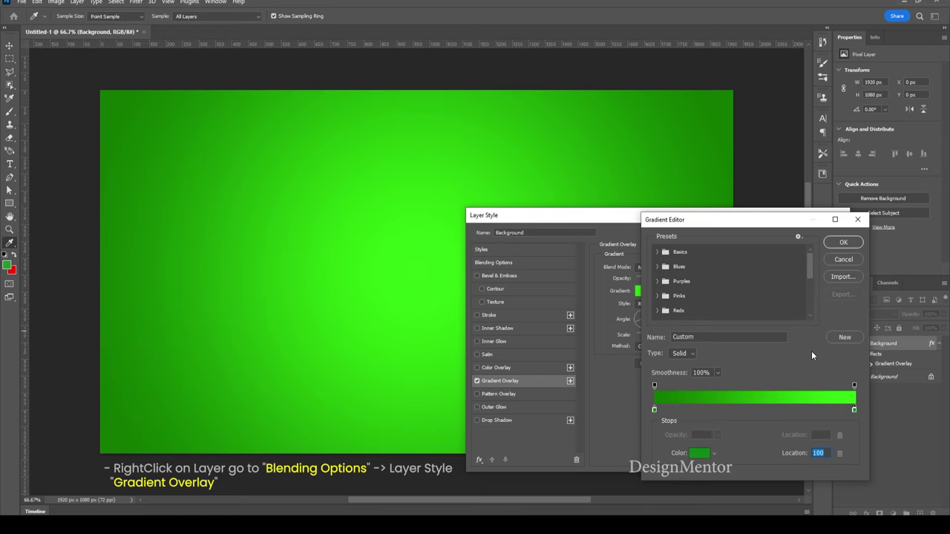
- Recolour the right stop to 1ab500, move it to 71%, and add a stop at 100%
left_click_drag(854, 413, 854, 412)
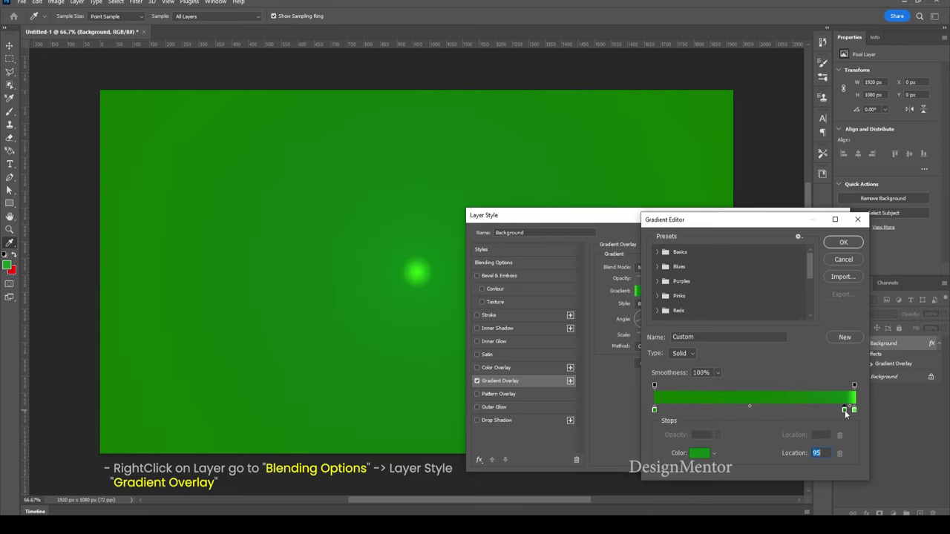
left_click(702, 454)
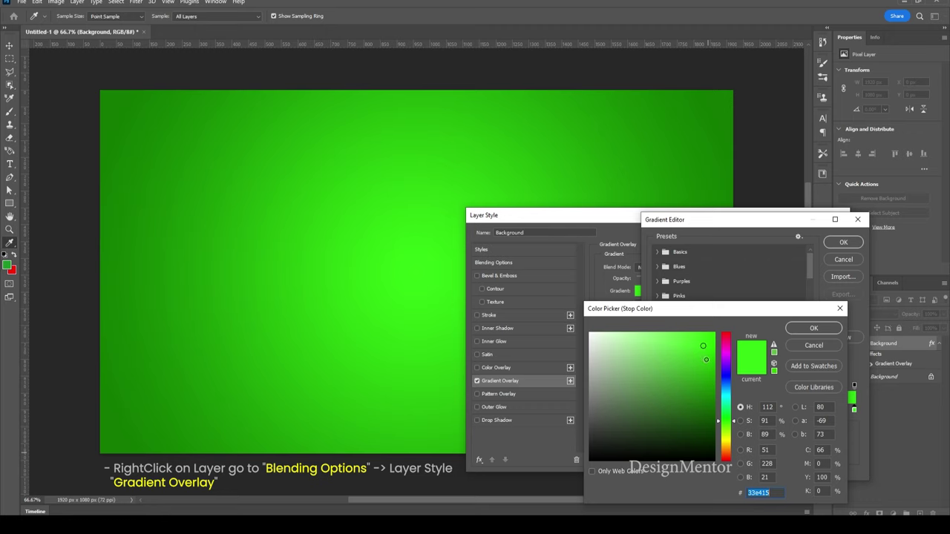
left_click_drag(702, 357, 717, 369)
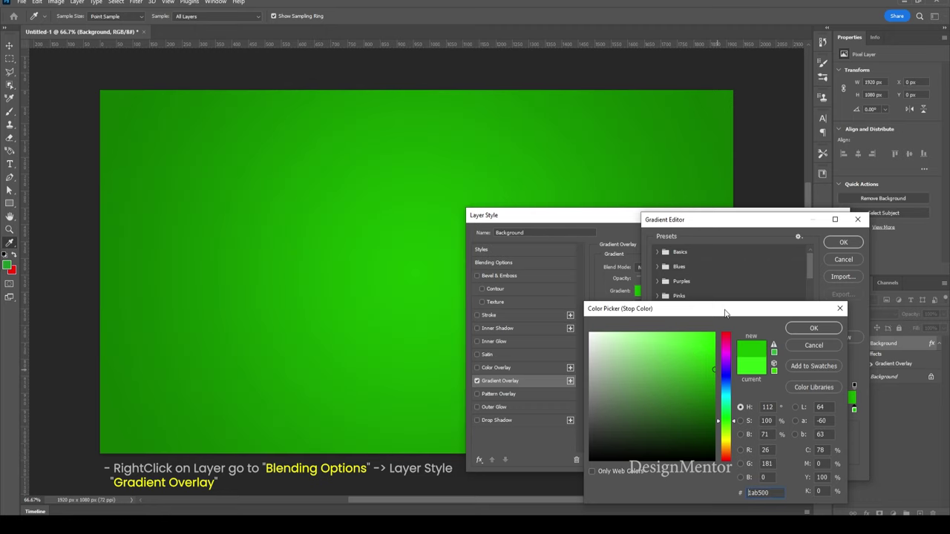
left_click(814, 328)
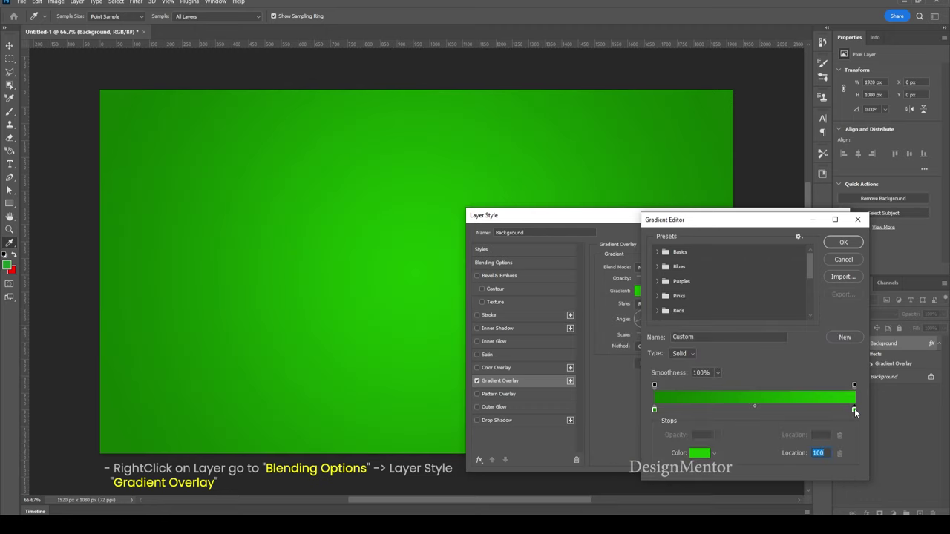
left_click_drag(855, 411, 796, 410)
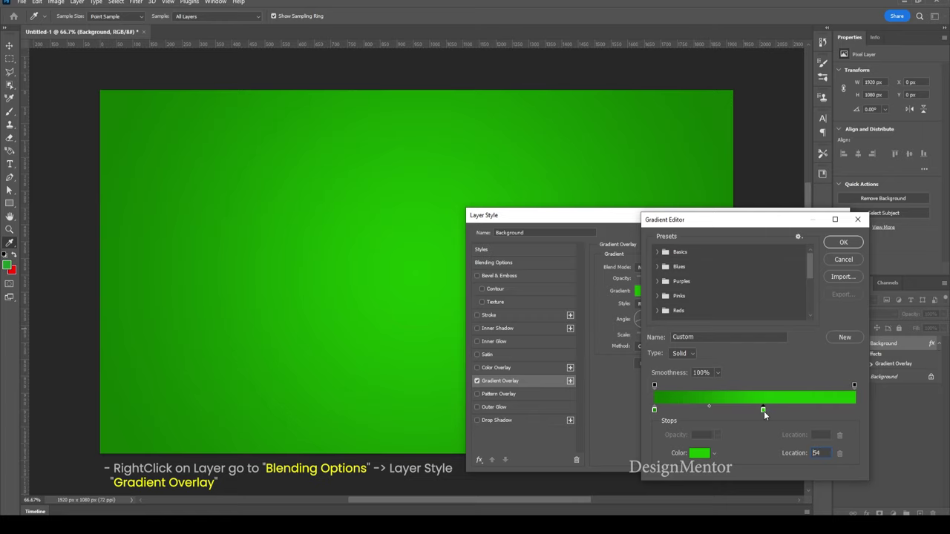
left_click(854, 410)
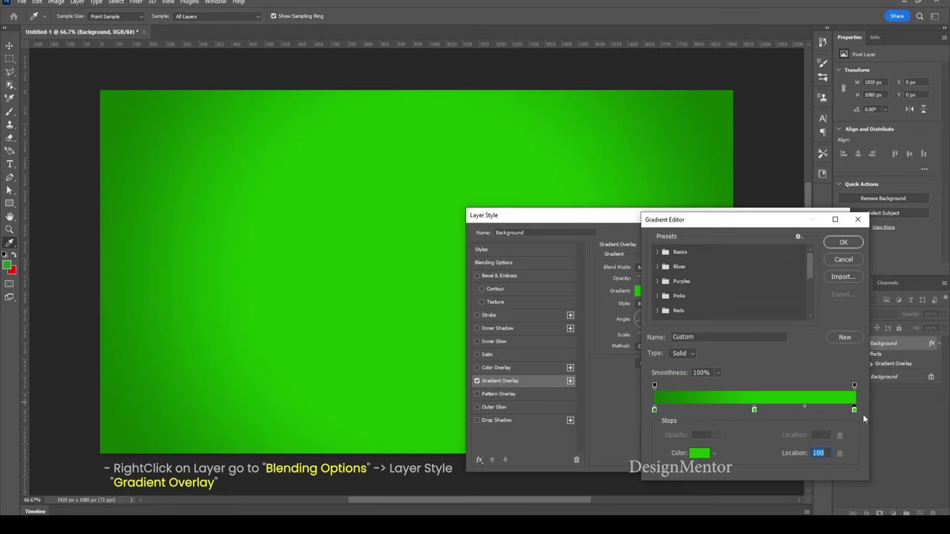
- Set the left stop to dark green and the end stop to 169e00, then apply the gradient
left_click(655, 410)
left_click(699, 453)
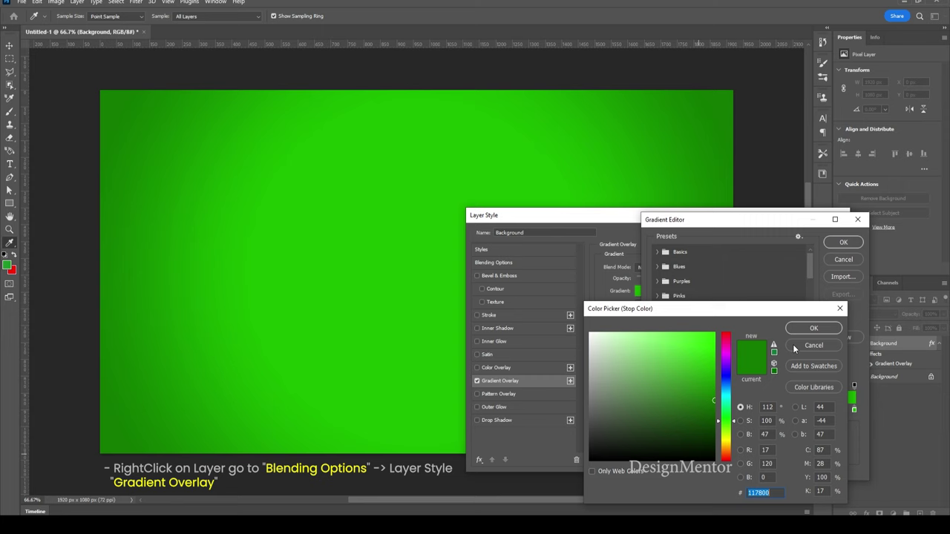
left_click(814, 328)
left_click(854, 411)
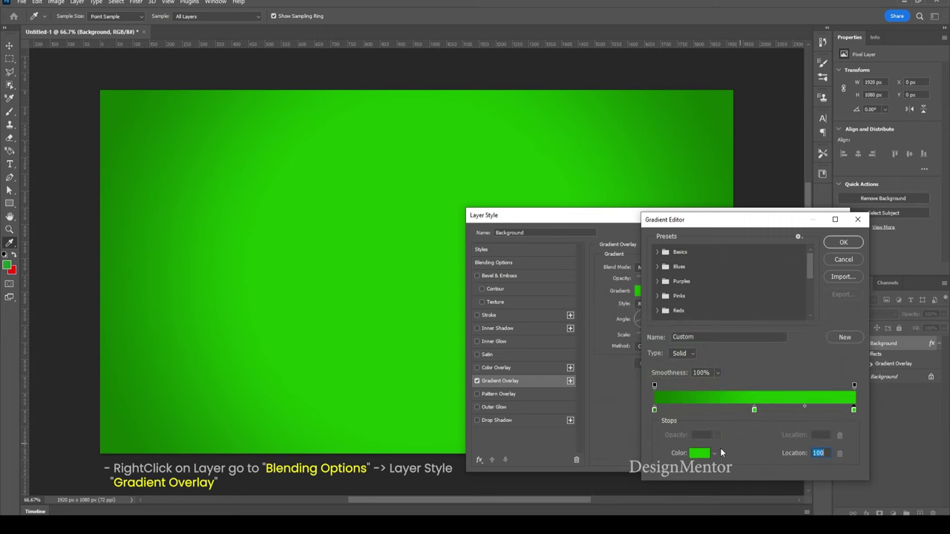
left_click(699, 453)
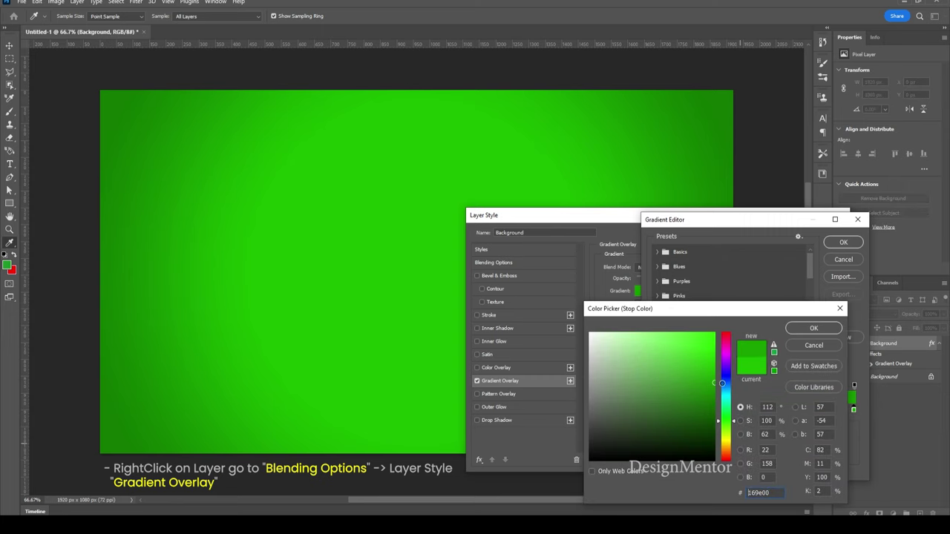
left_click(798, 328)
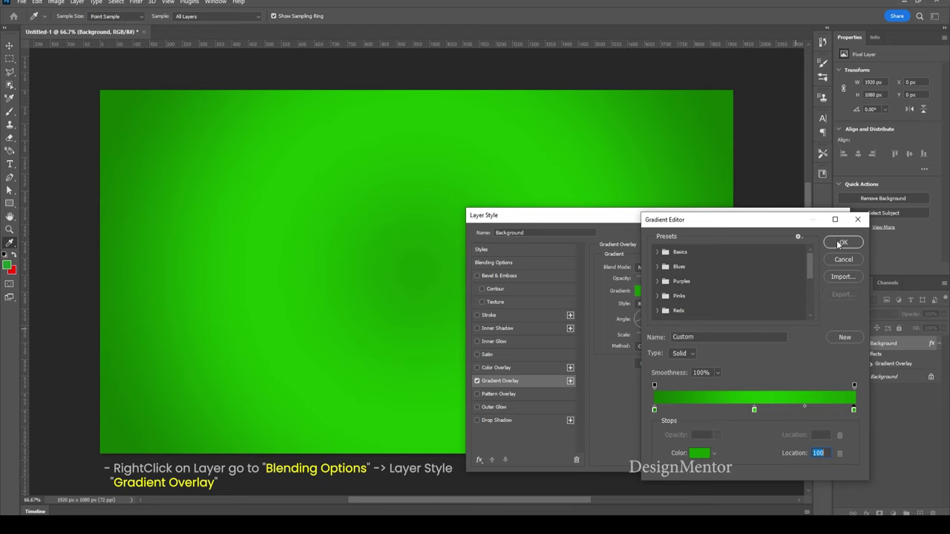
left_click(841, 243)
left_click(817, 236)
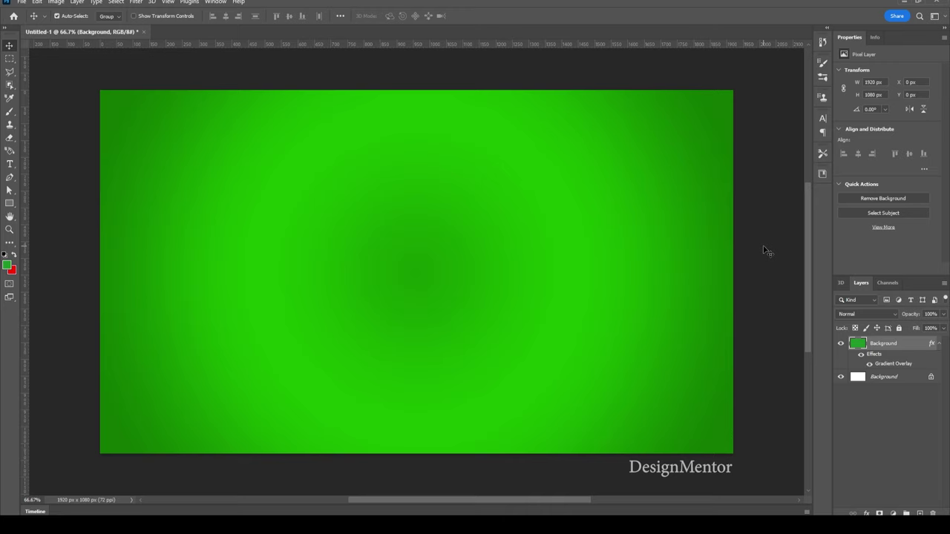
- Add a Lorem Ipsum placeholder text layer on the left of the canvas with the Horizontal Type tool
left_click(938, 346)
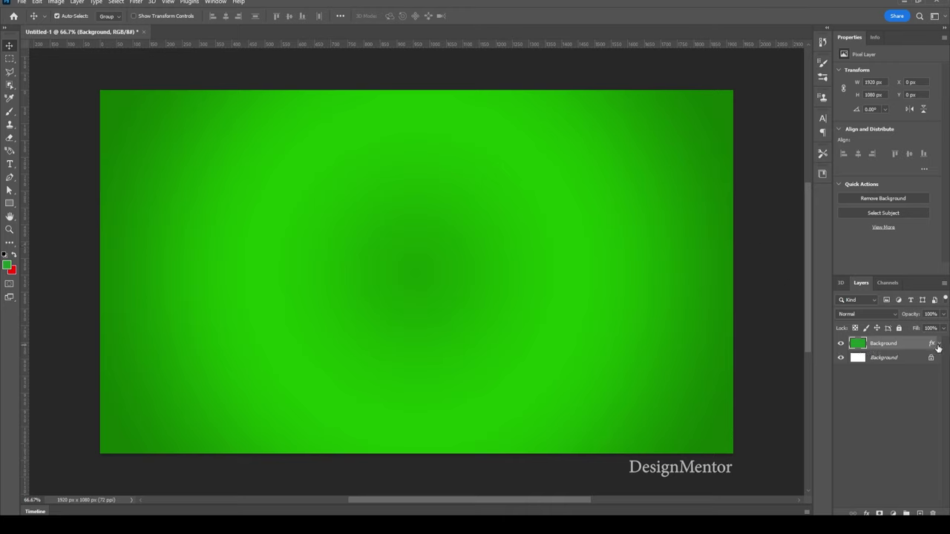
left_click(760, 336)
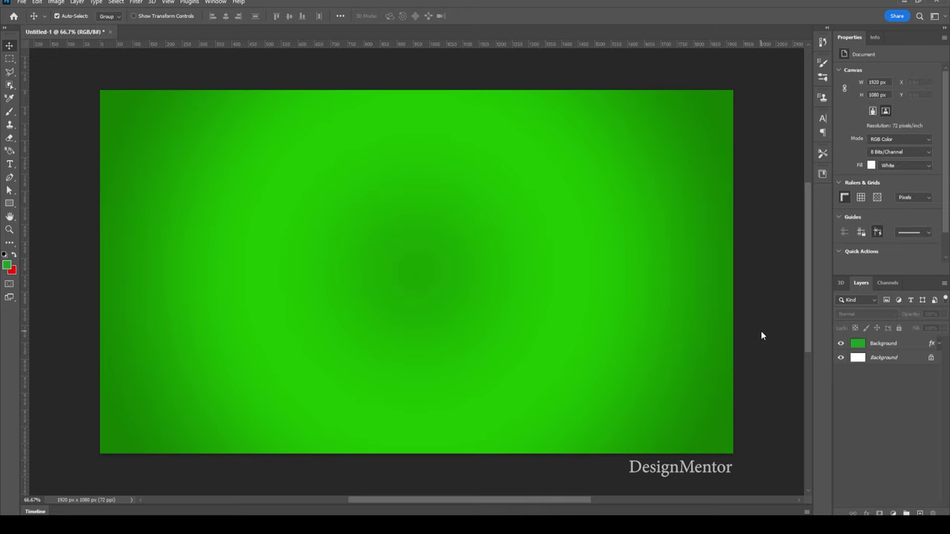
left_click(10, 168)
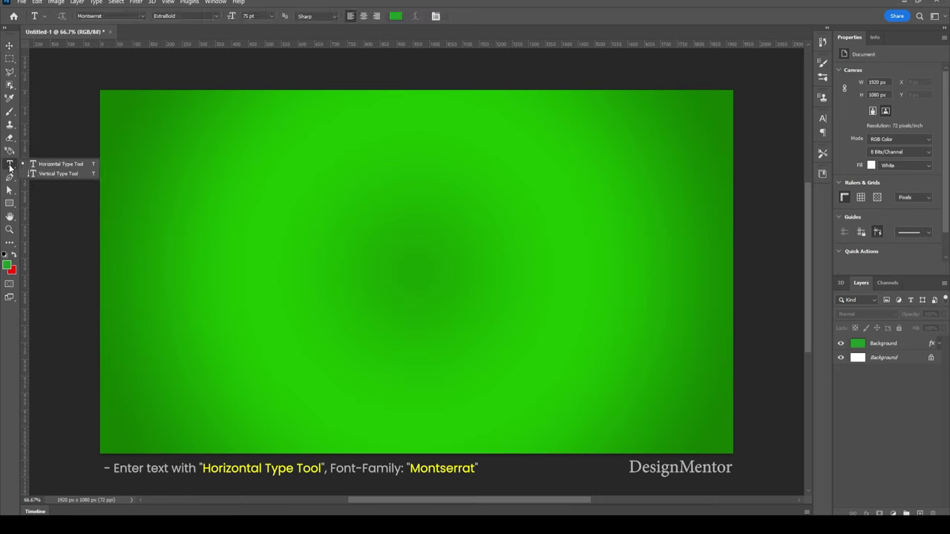
left_click(60, 164)
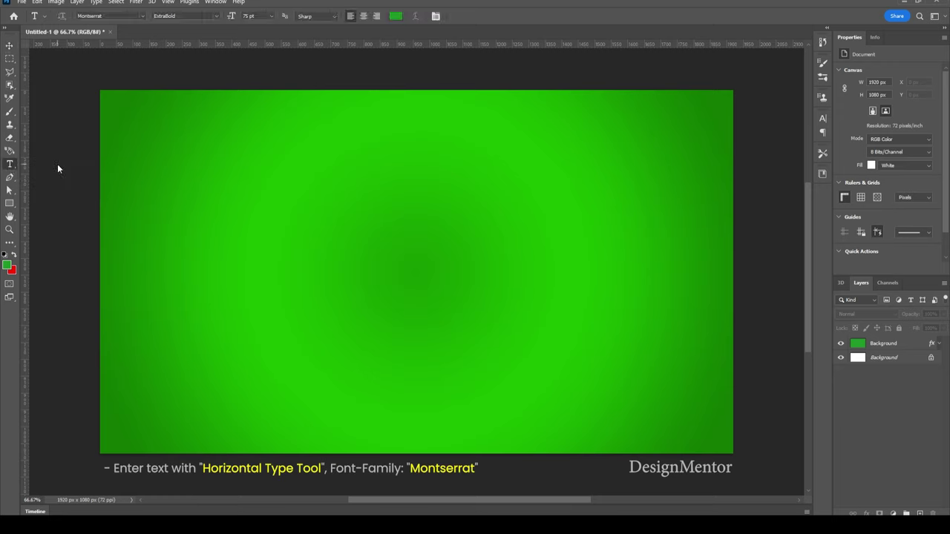
left_click(146, 254)
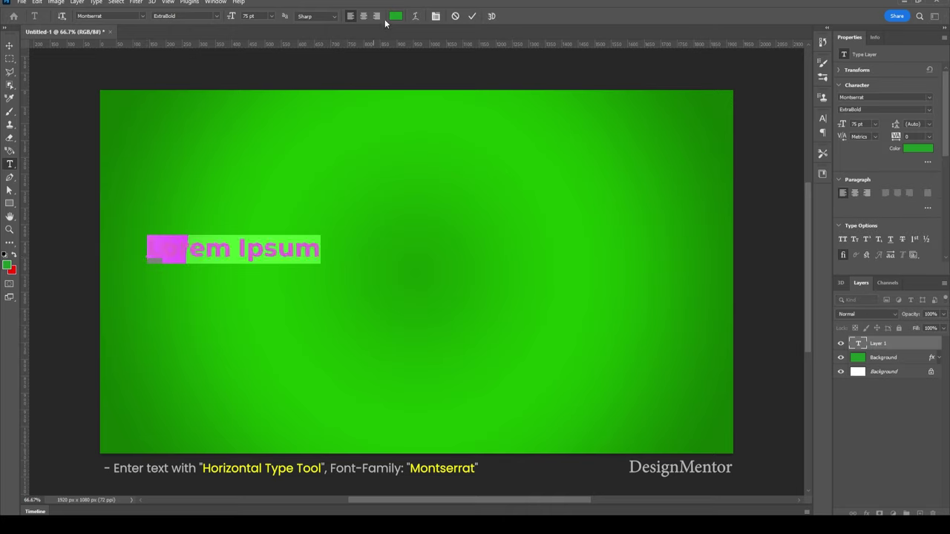
- Set the text colour to white
left_click(396, 15)
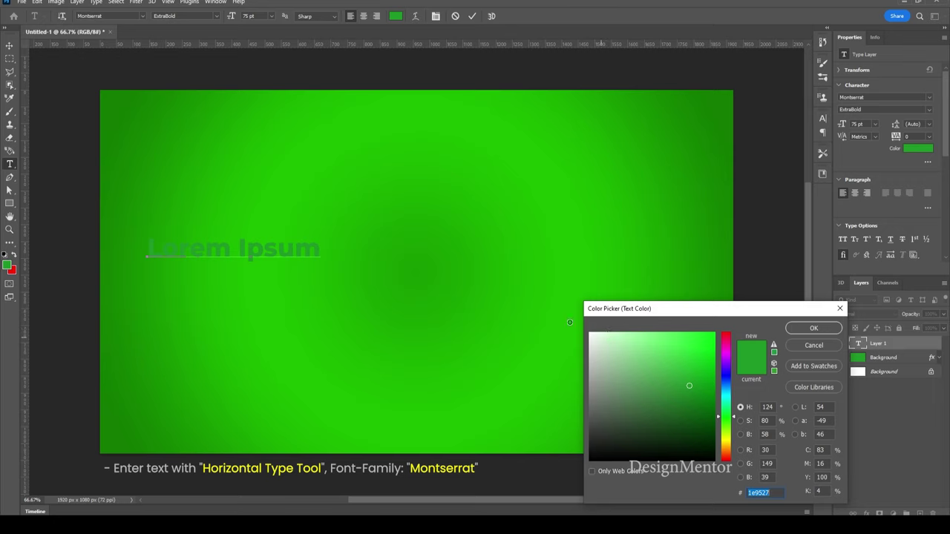
left_click(590, 333)
left_click(813, 328)
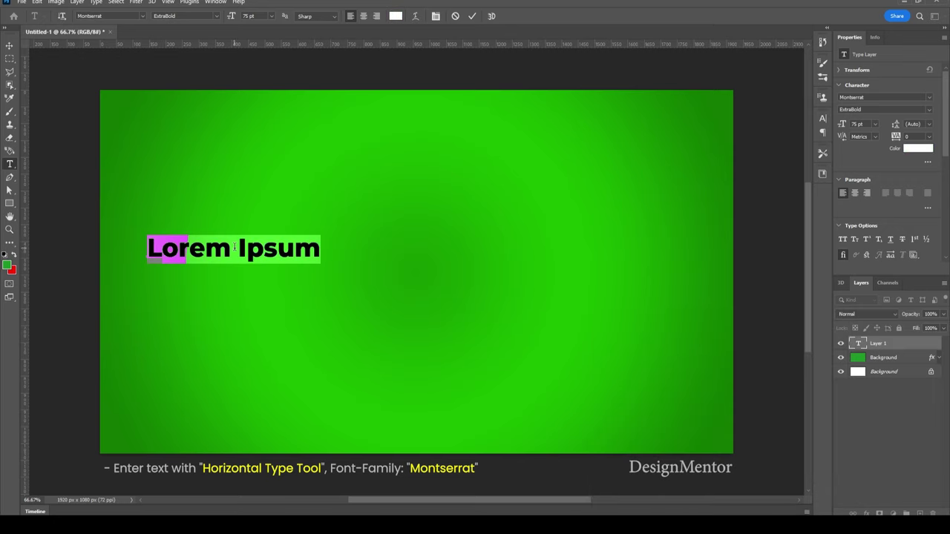
- Type 'Jacks or Better', raise its font size from 85 to 195 pt, and commit
type("Jack")
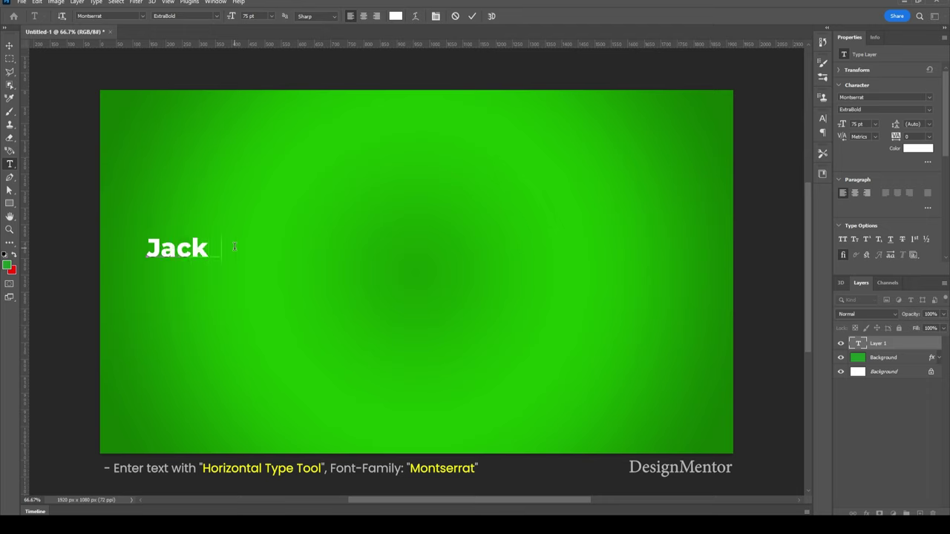
type("s or Be")
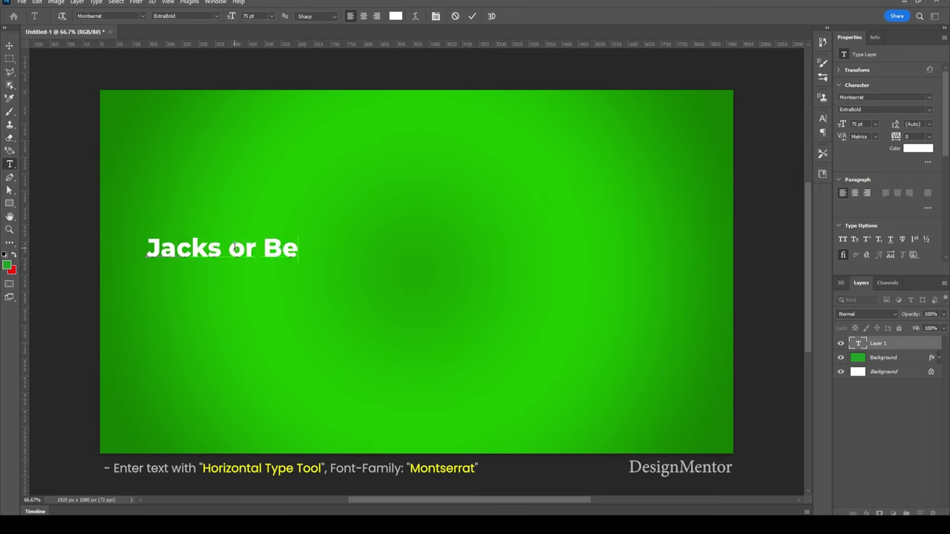
type("tter")
key("ctrl+a")
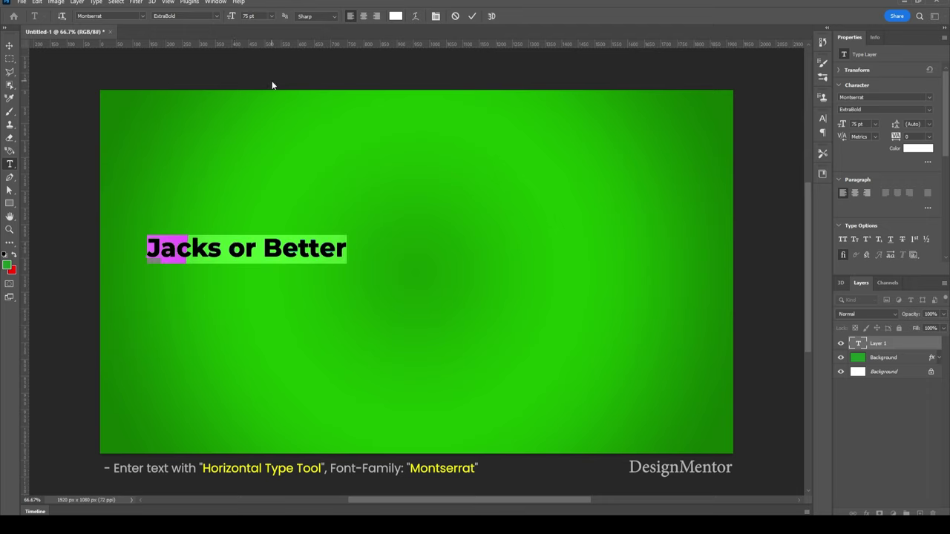
left_click(256, 18)
type("85")
key("Return")
key("shift+Up")
key("shift+Up")
key("shift+Up")
key("shift+Up")
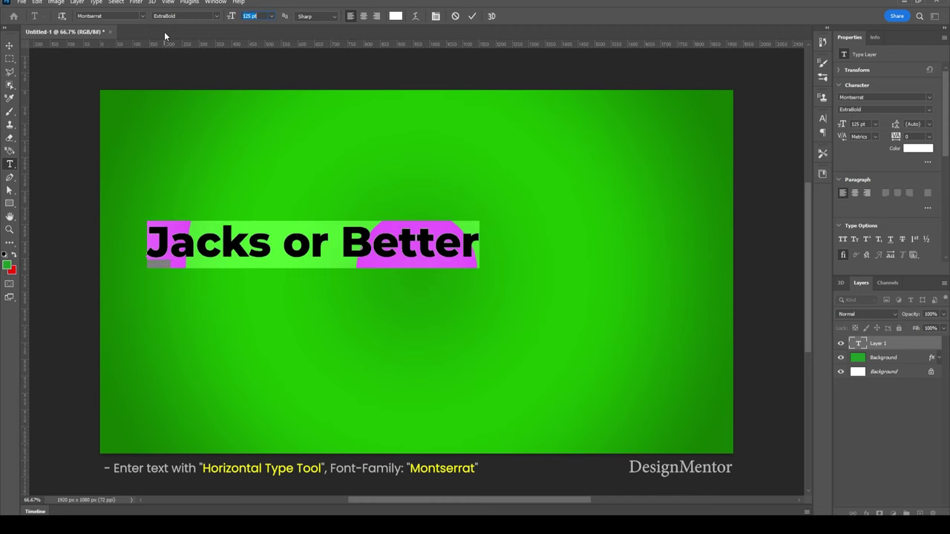
key("shift+Up")
key("shift+Up")
key("shift+Up")
key("shift+Up")
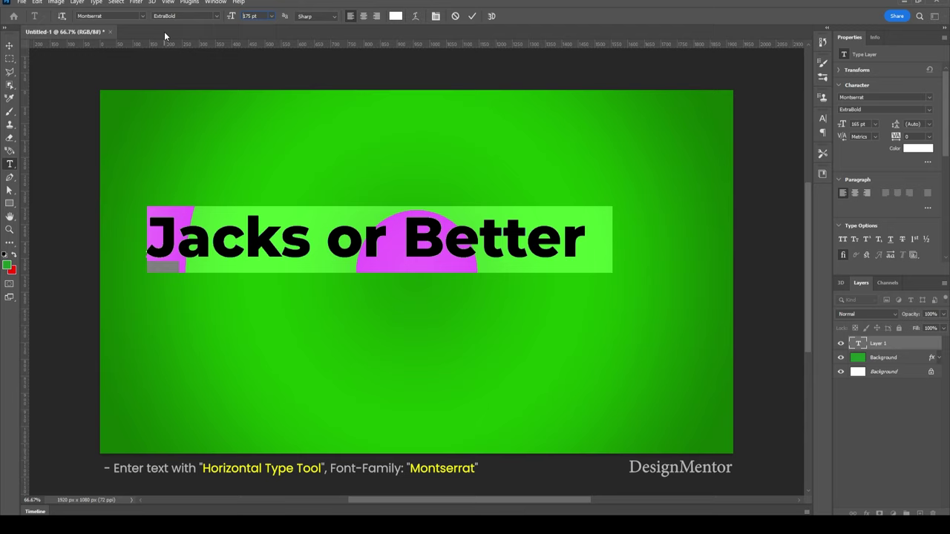
key("shift+Up")
key("shift+Up")
key("shift+Up")
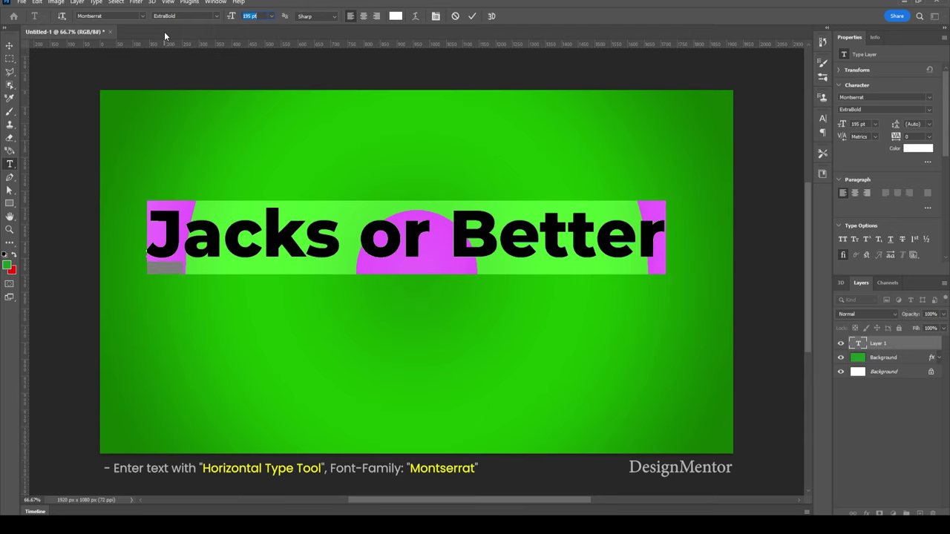
left_click(471, 15)
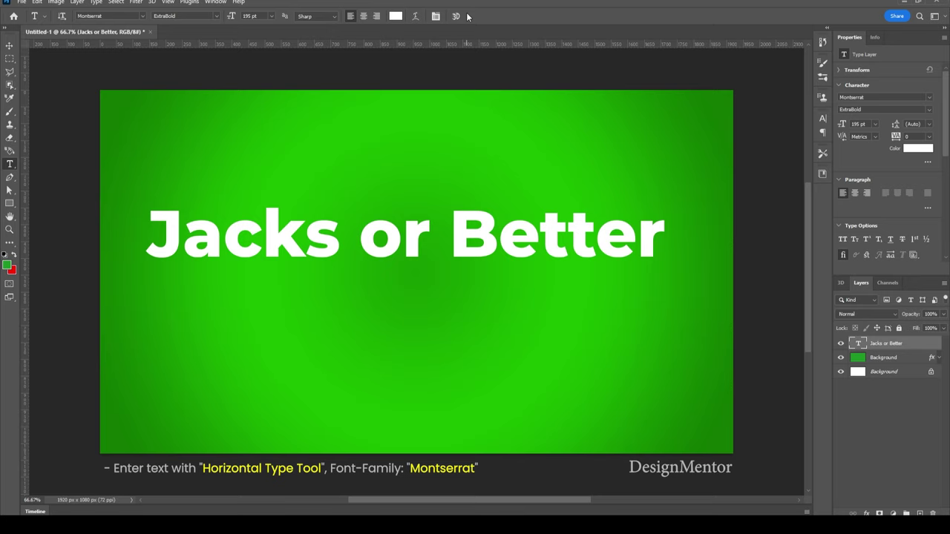
- Align the 'Jacks or Better' layer to the canvas horizontal and vertical centres, then deselect
key("ctrl+a")
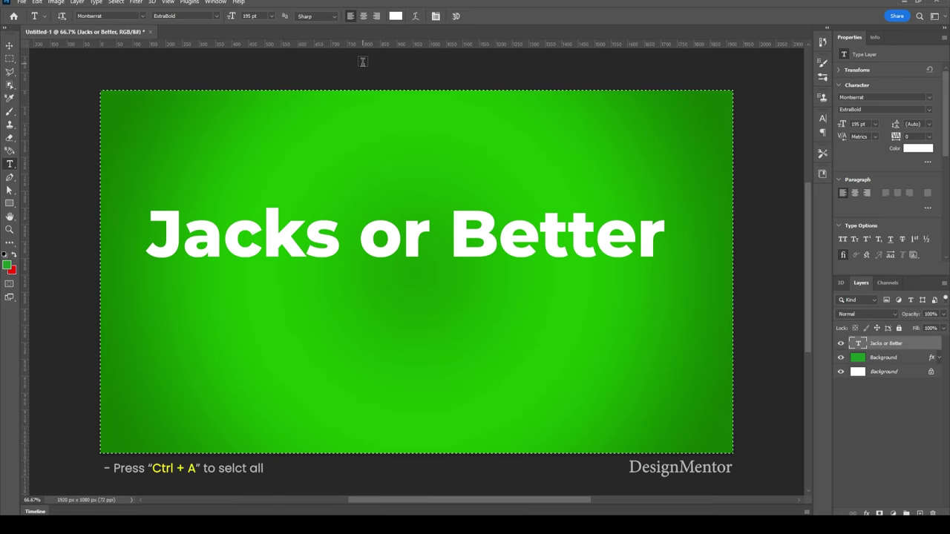
key("ctrl+d")
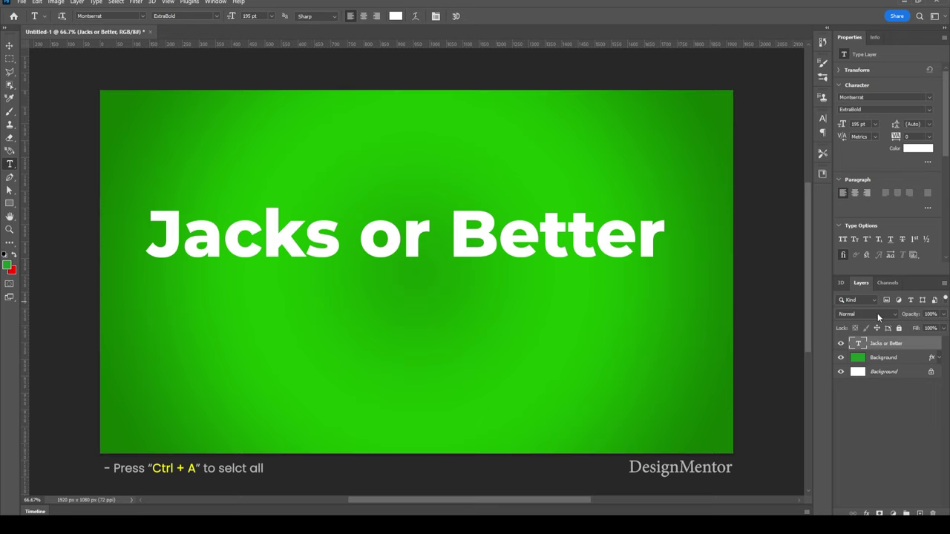
key("v")
key("ctrl+t")
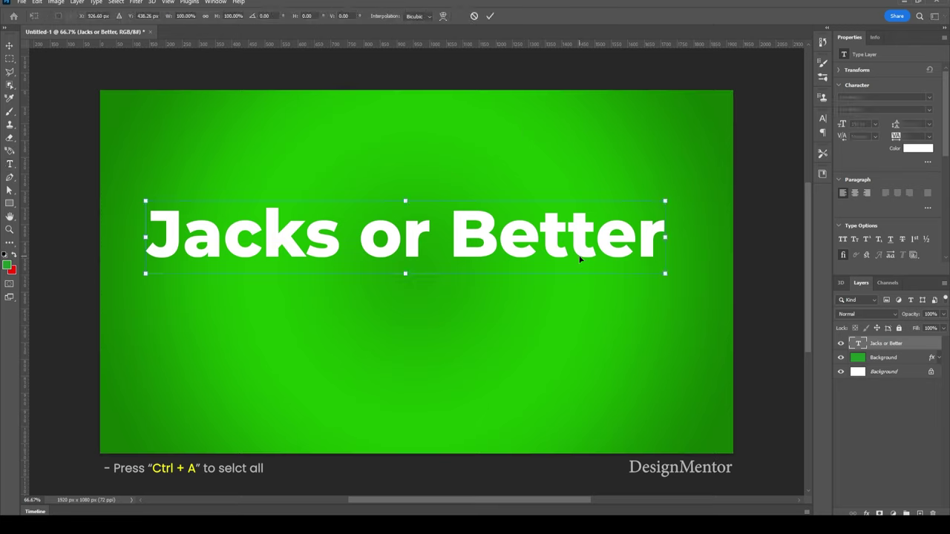
key("Return")
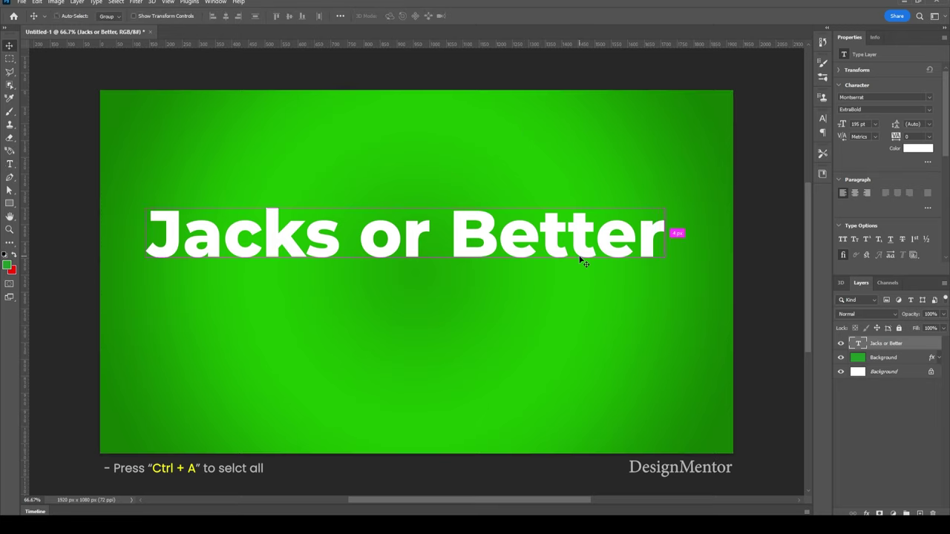
key("ctrl+a")
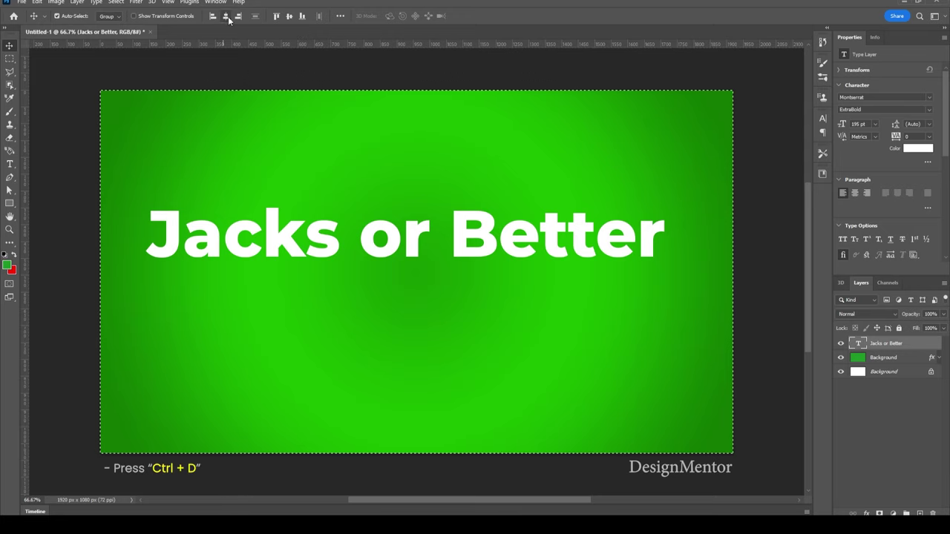
left_click(226, 16)
left_click(289, 16)
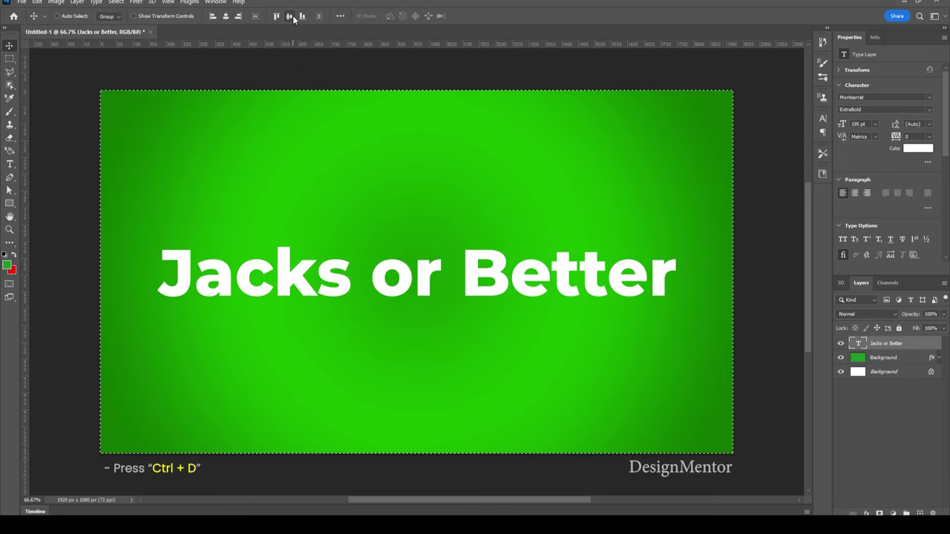
key("ctrl+d")
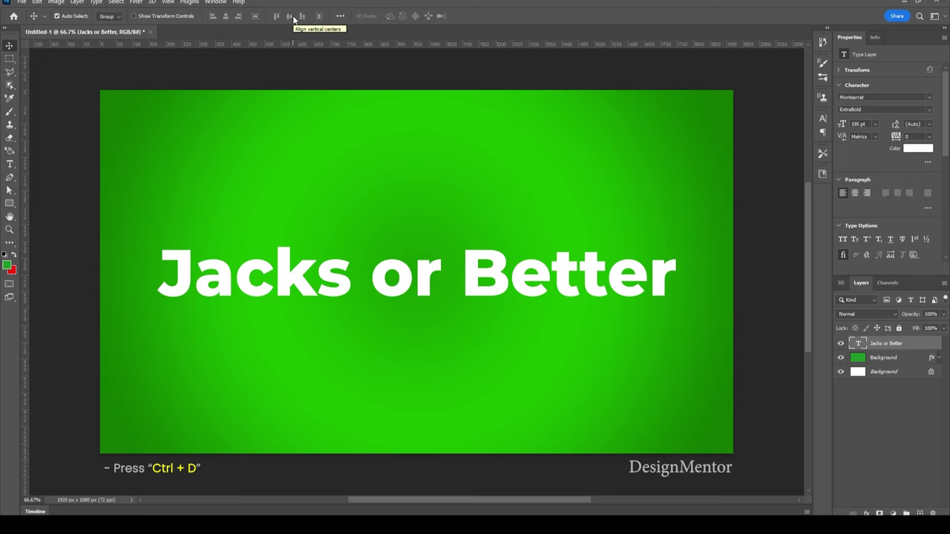
- Convert the 'Jacks or Better' text layer into a smart object
right_click(883, 346)
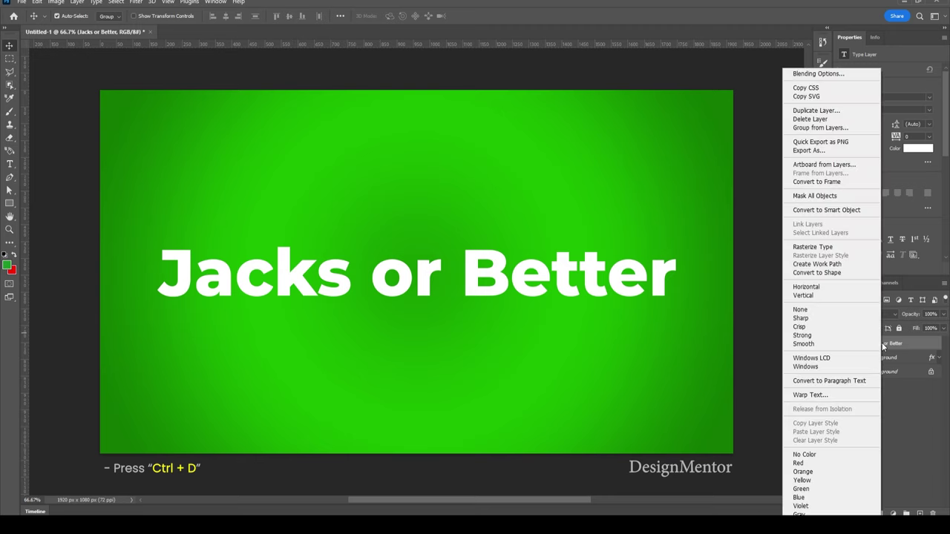
left_click(829, 210)
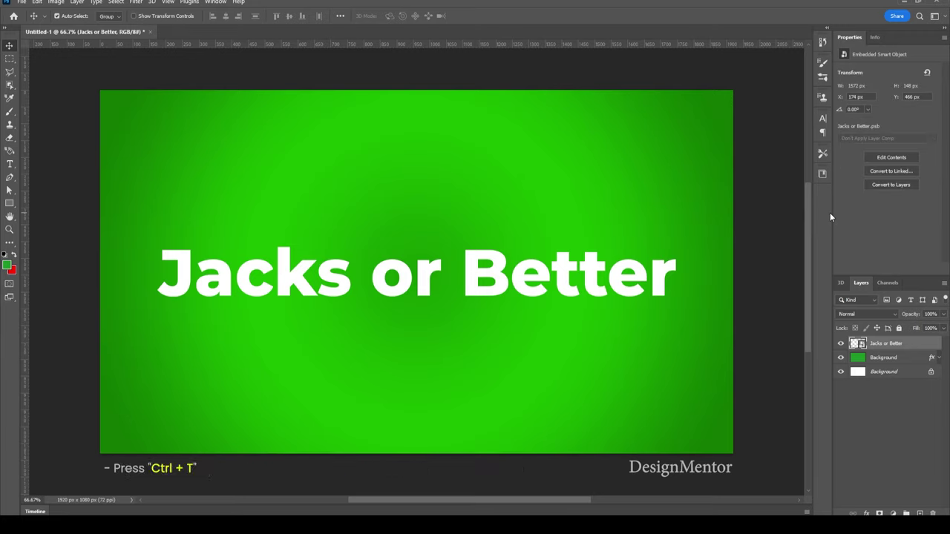
key("ctrl+t")
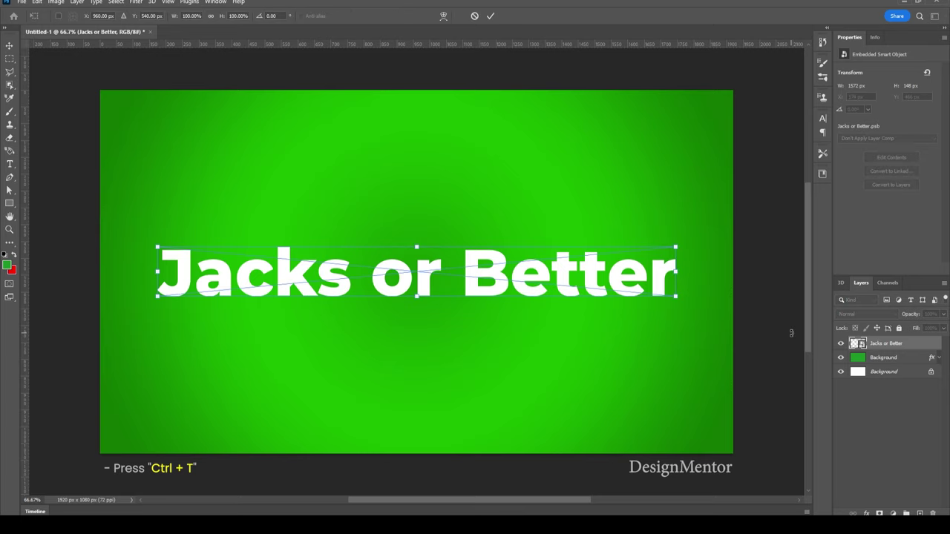
left_click(443, 16)
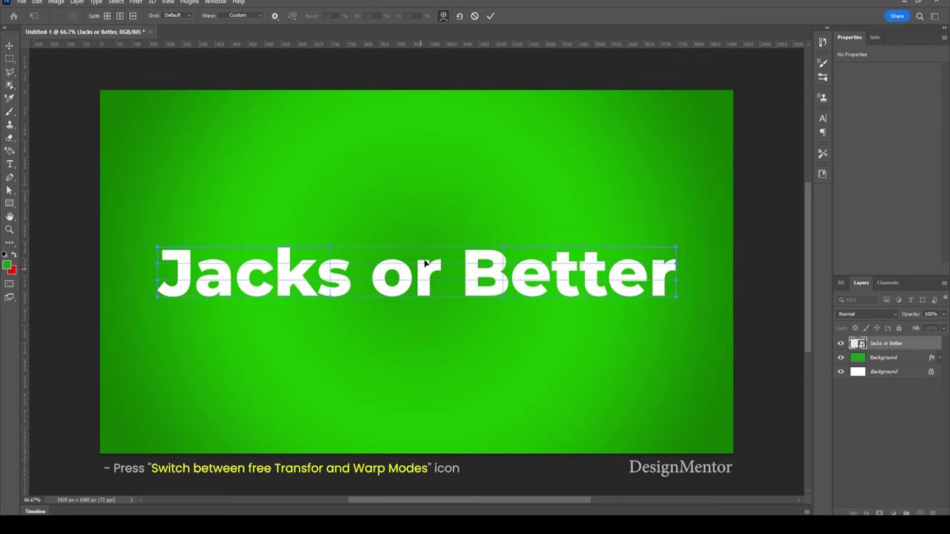
left_click(490, 16)
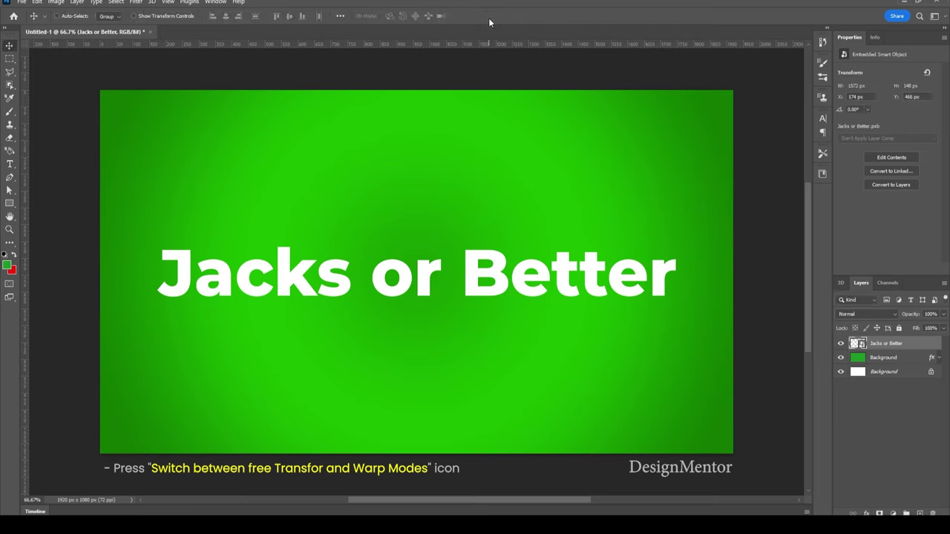
- Warp the text with a Cylinder style, flattening the curve slightly, and commit
key("ctrl+t")
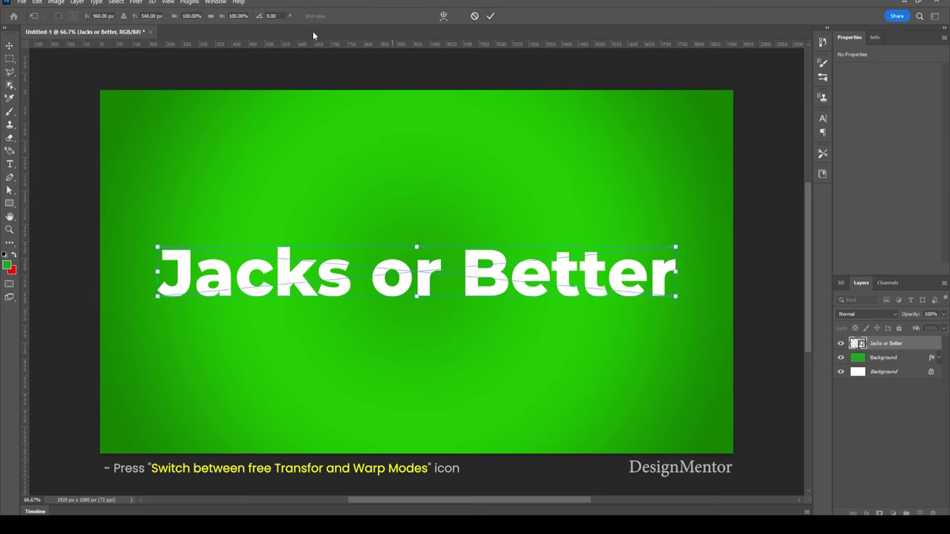
left_click(443, 16)
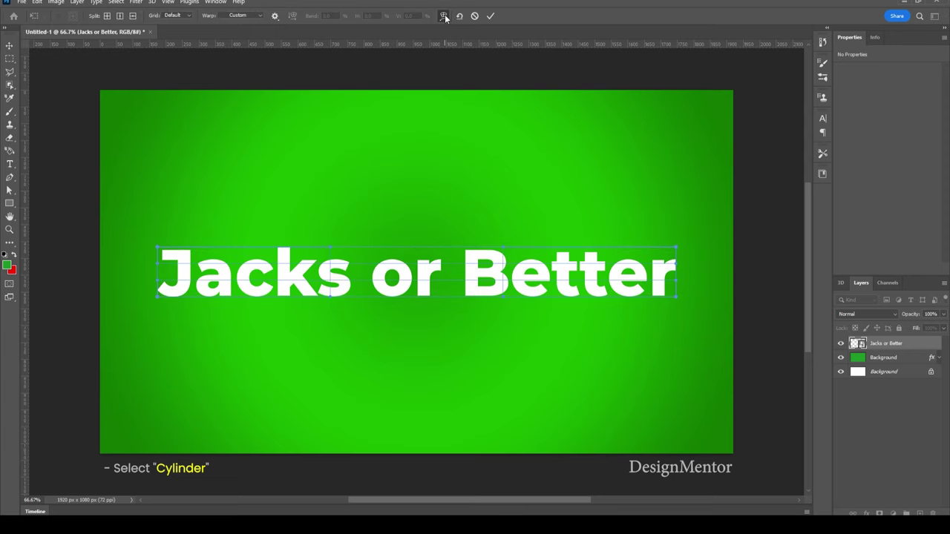
left_click(261, 17)
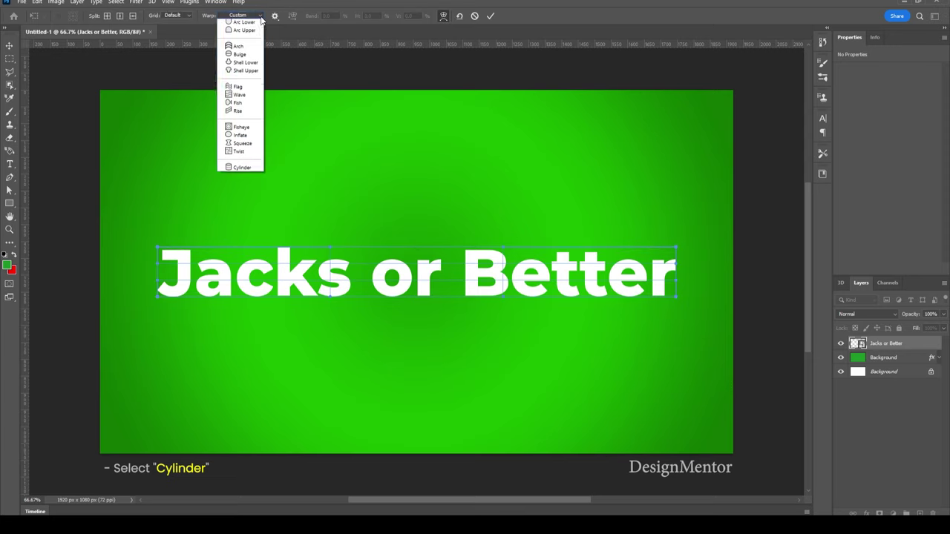
left_click(244, 194)
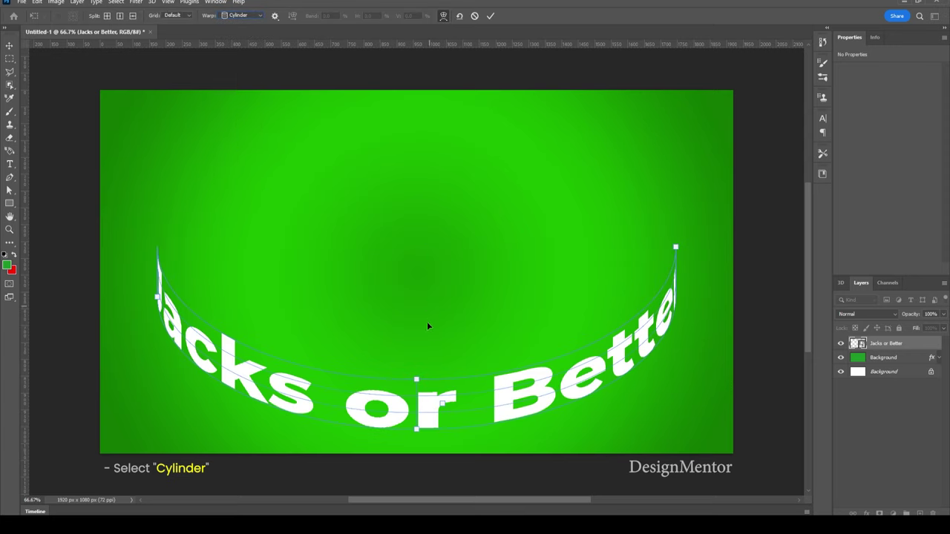
left_click_drag(417, 379, 418, 335)
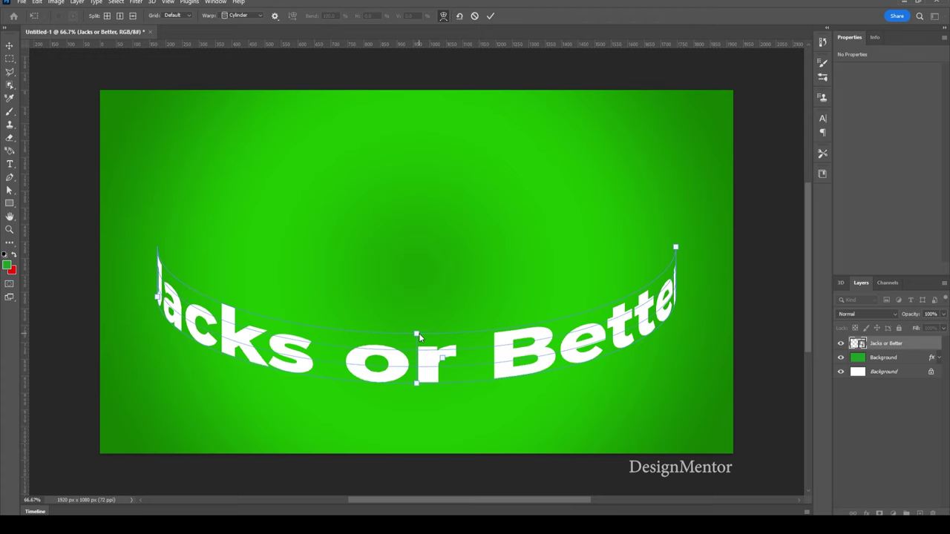
left_click_drag(419, 337, 420, 335)
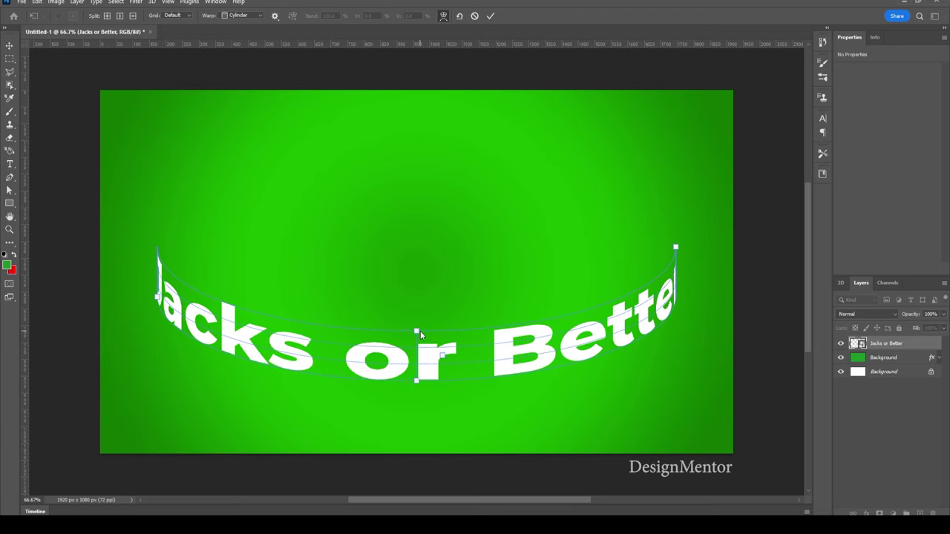
left_click(489, 18)
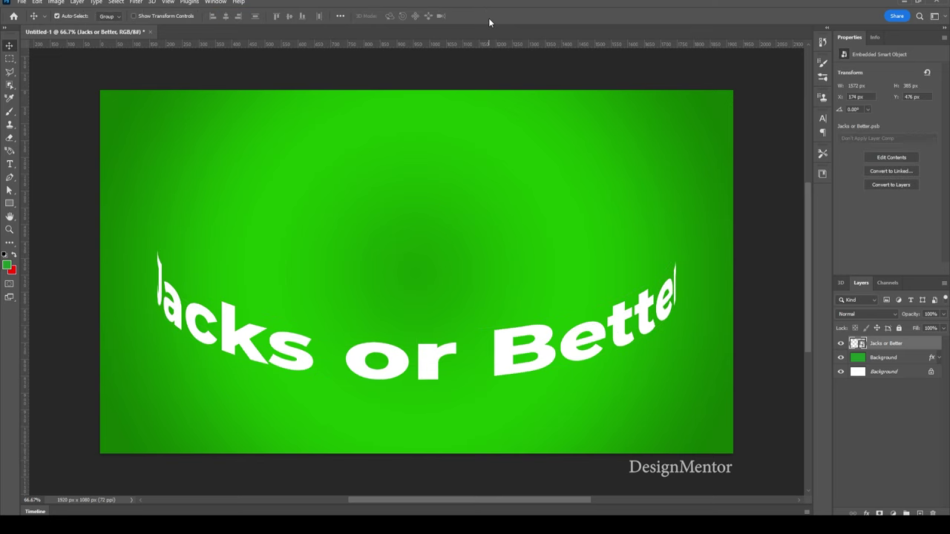
- Duplicate the layer, keeping the name 'Jacks or Better' without 'copy'
right_click(880, 344)
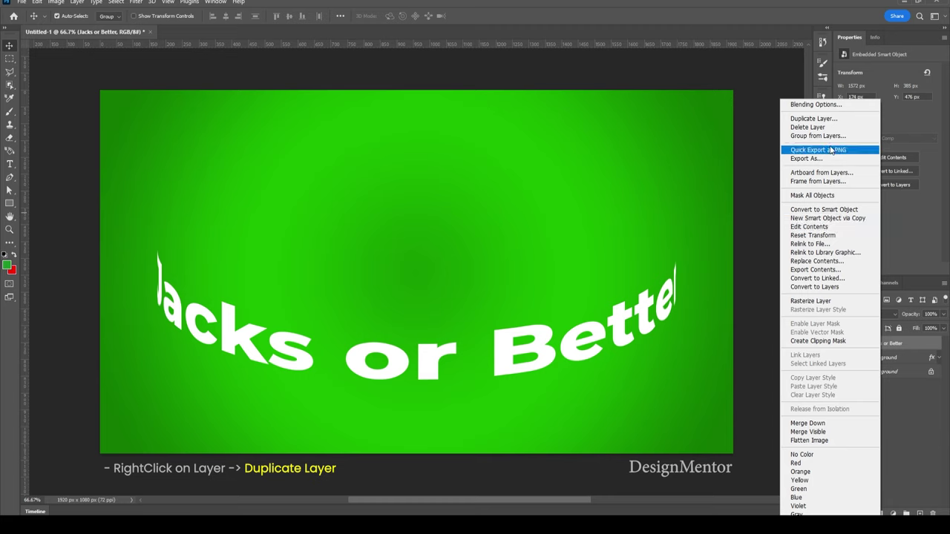
left_click(829, 120)
left_click(612, 286)
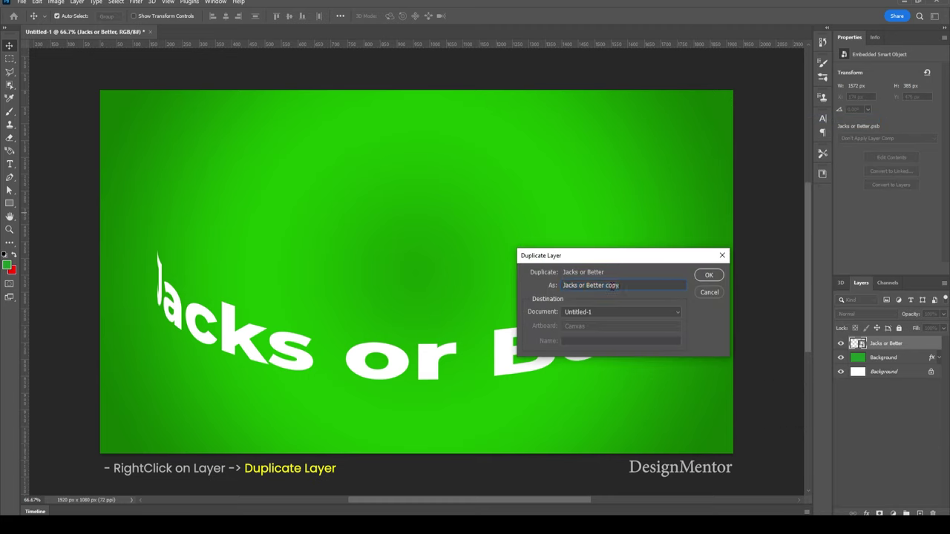
left_click_drag(606, 286, 666, 285)
key("BackSpace")
key("Return")
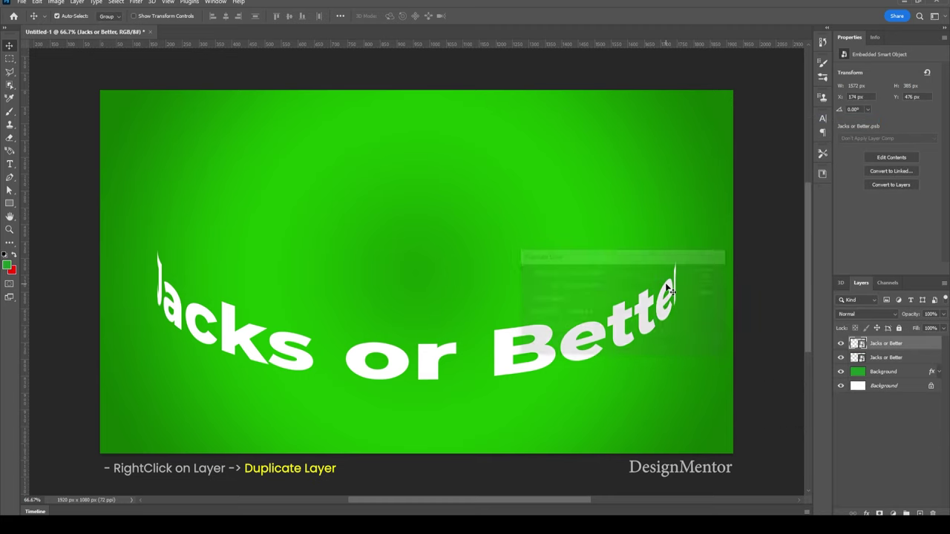
- Warp the lower layer's cylinder arc upward above the original text and commit
left_click(893, 357)
right_click(896, 361)
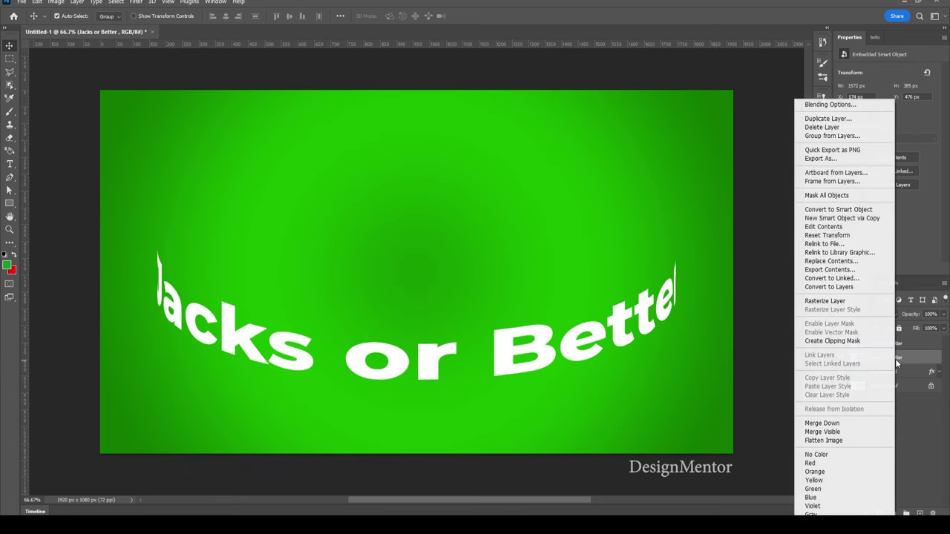
key("Escape")
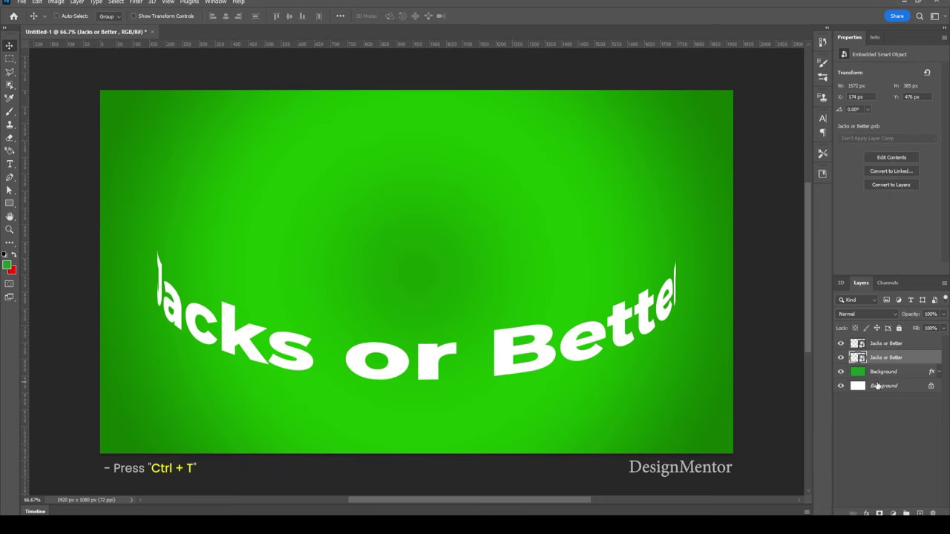
key("ctrl+t")
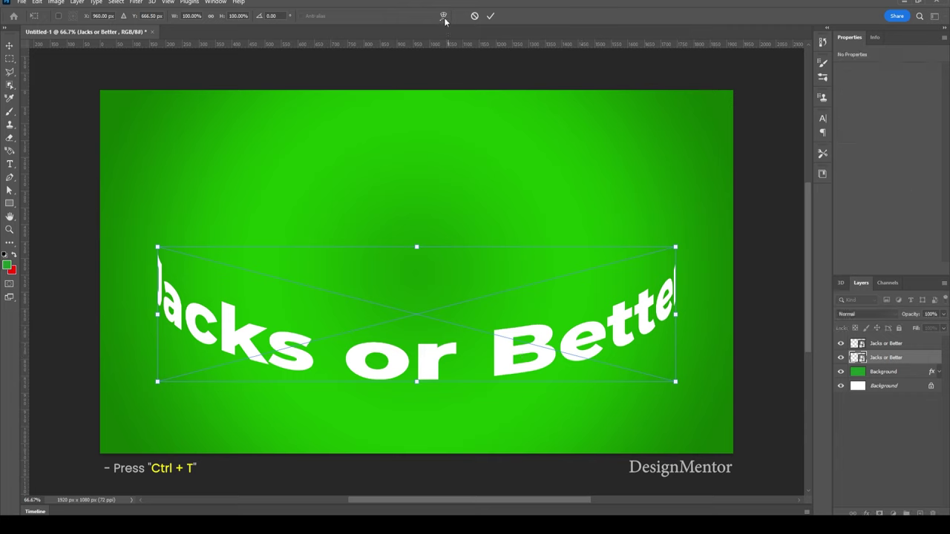
left_click(443, 15)
left_click_drag(415, 338, 433, 208)
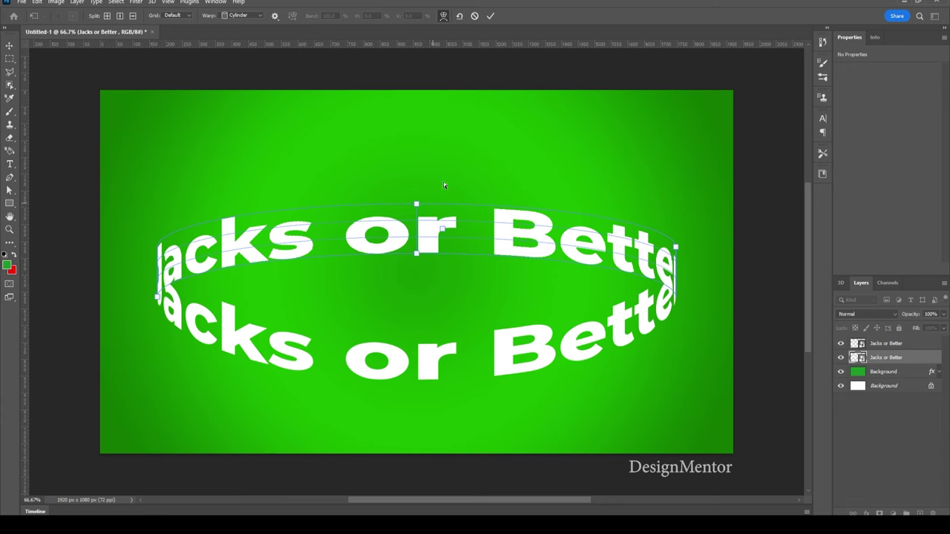
left_click(490, 17)
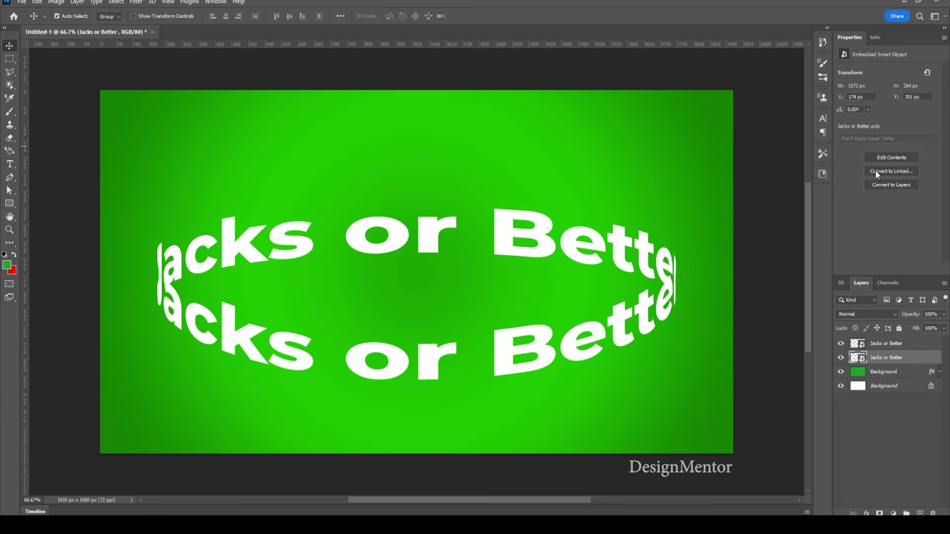
- Enable a Color Overlay on the raised copy via Blending Options
right_click(890, 360)
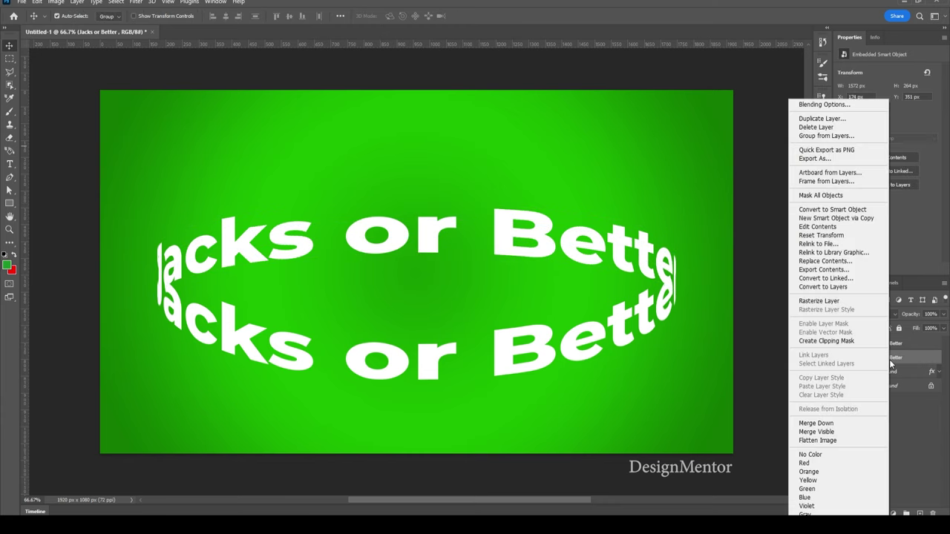
left_click(825, 105)
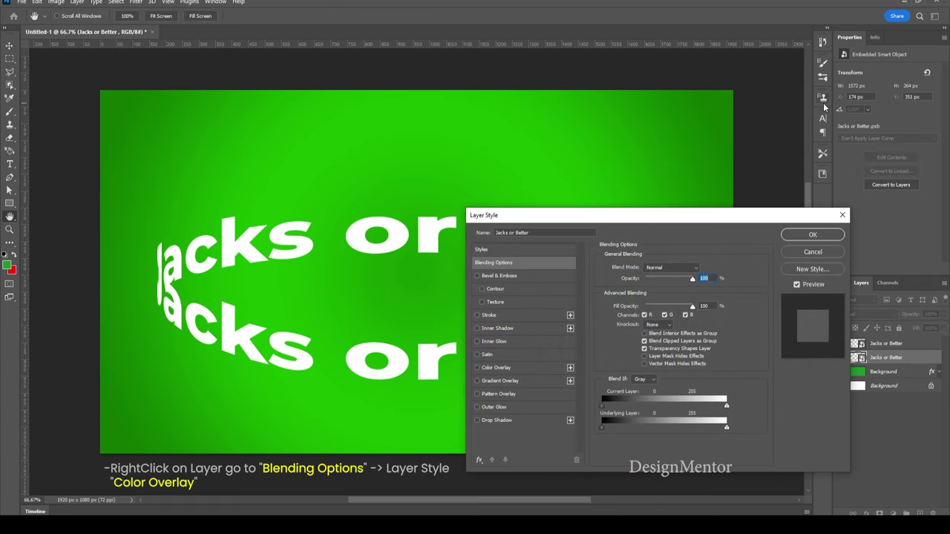
left_click(527, 368)
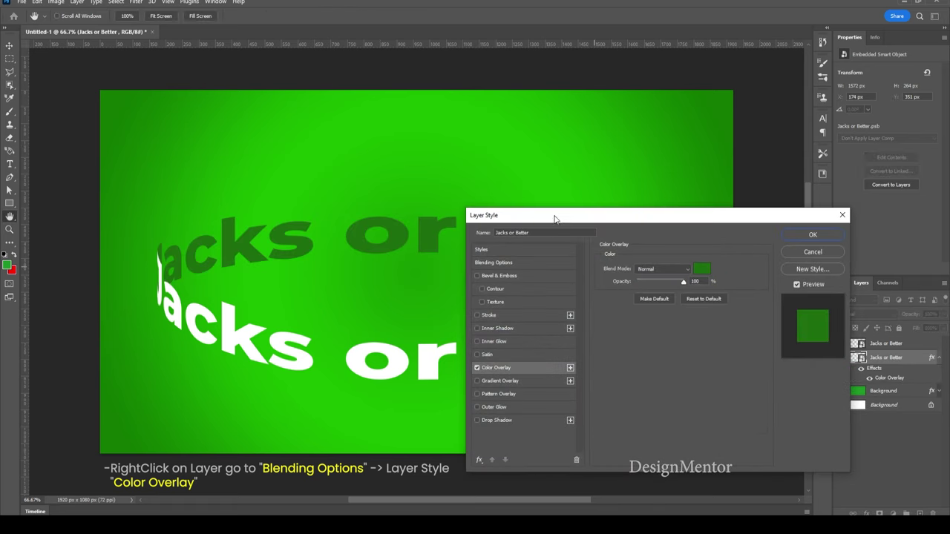
left_click_drag(555, 220, 687, 230)
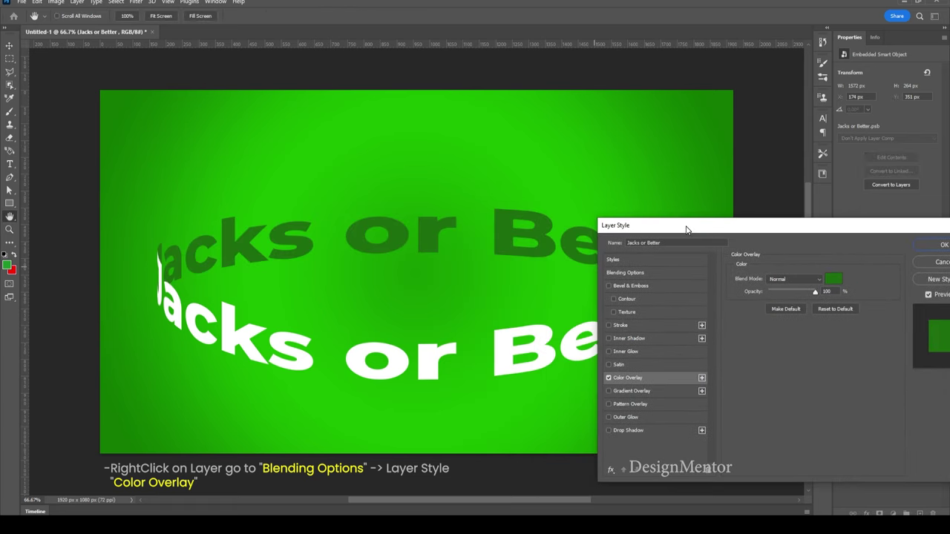
- Set the overlay colour to dark green 1a6d0c and apply the style
left_click(832, 278)
left_click_drag(715, 389, 716, 386)
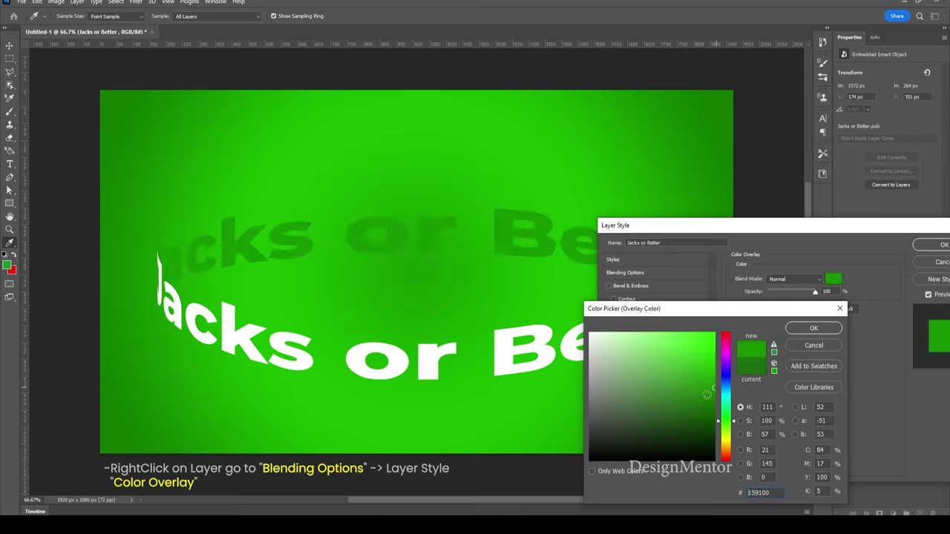
mouse_move(707, 395)
left_mouse_down()
mouse_move(716, 407)
mouse_move(594, 403)
mouse_move(691, 417)
left_mouse_up()
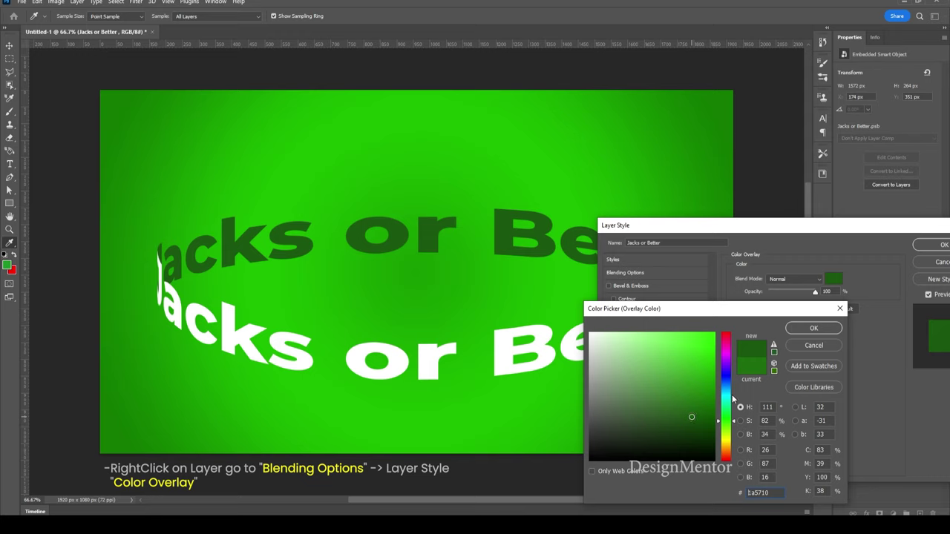
left_click(700, 406)
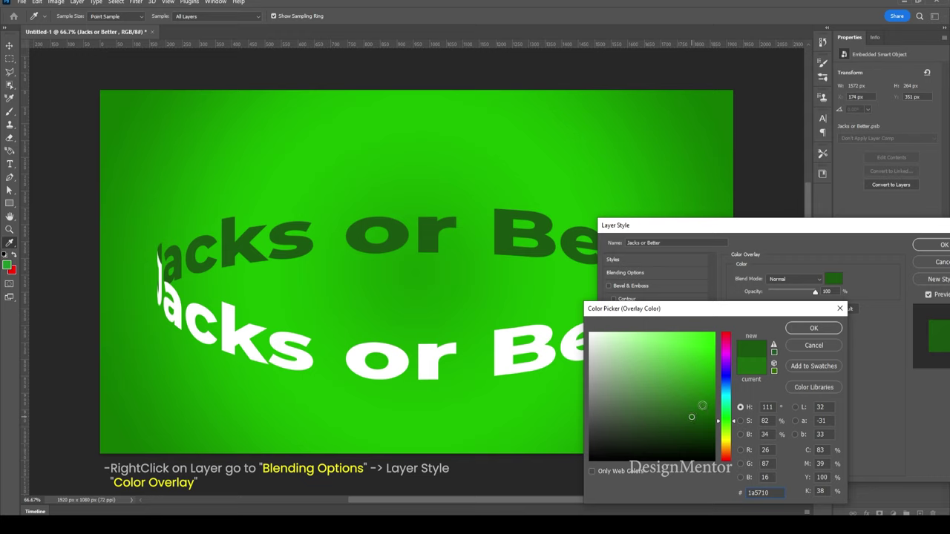
left_click(812, 330)
left_click(929, 245)
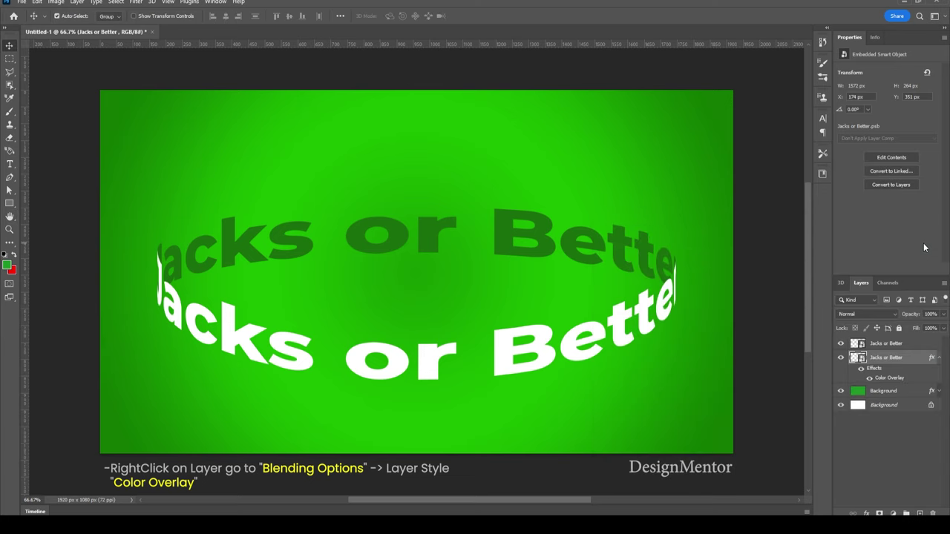
- Flip the dark green 'Jacks or Better' layer horizontally with Free Transform so it reads mirrored
left_click(939, 358)
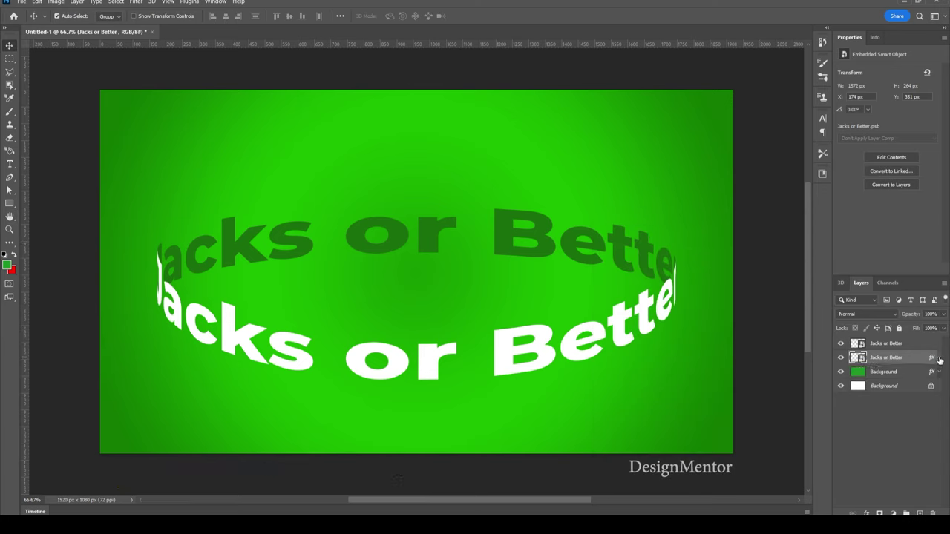
key("ctrl")
key("ctrl+t")
right_click(434, 238)
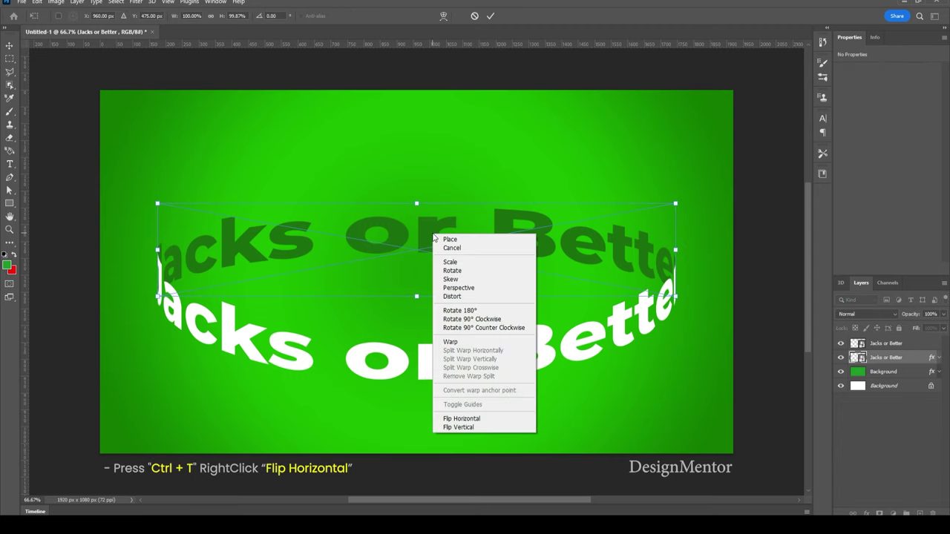
left_click(464, 419)
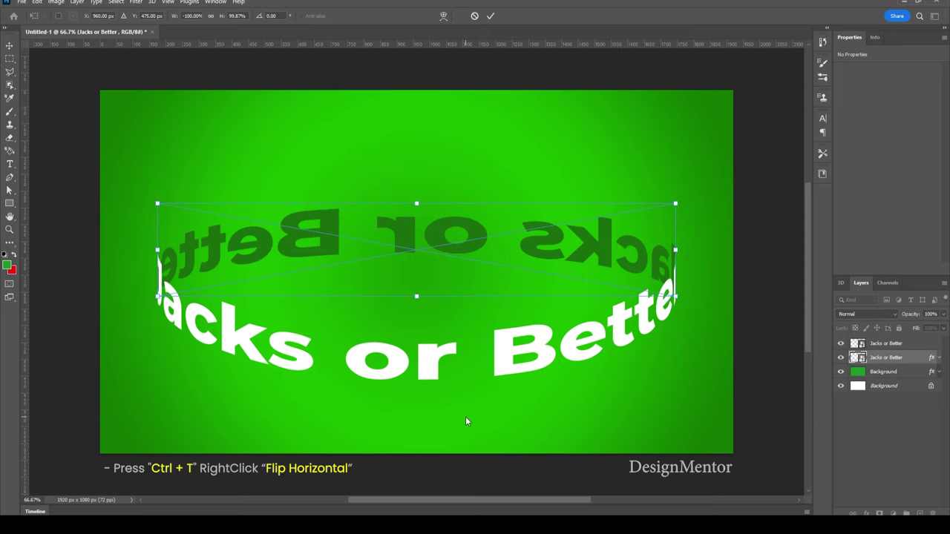
left_click(491, 15)
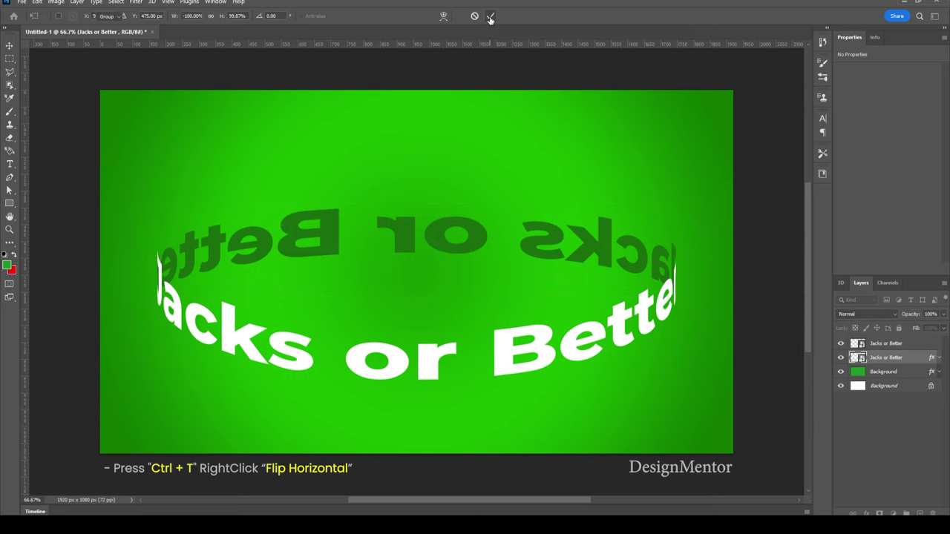
left_click(757, 249)
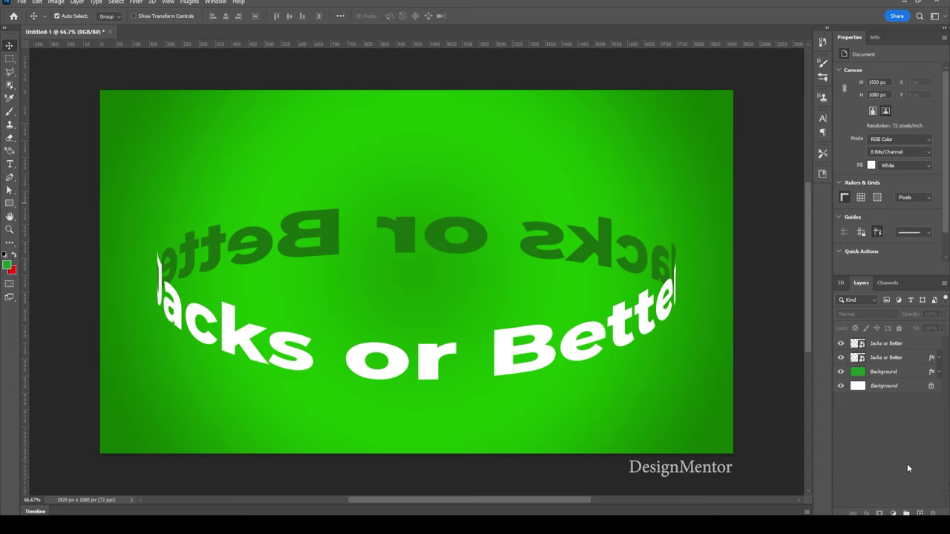
- Open the white text's smart object and pad the text with spaces on both sides
left_click(874, 349)
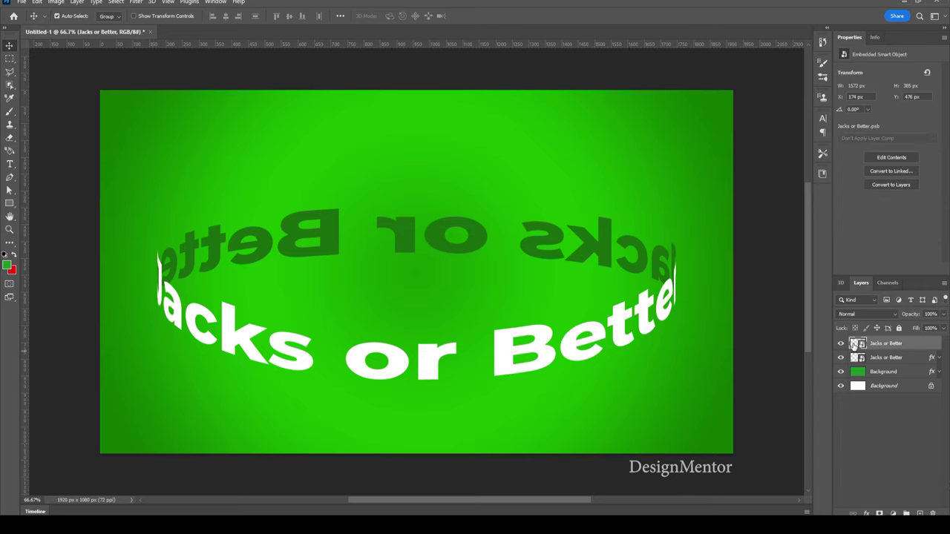
double_click(857, 343)
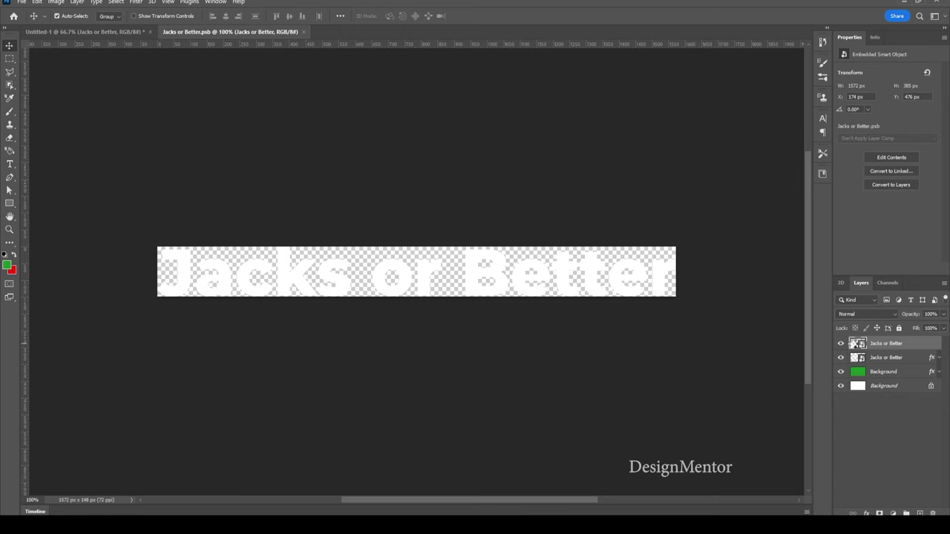
double_click(163, 261)
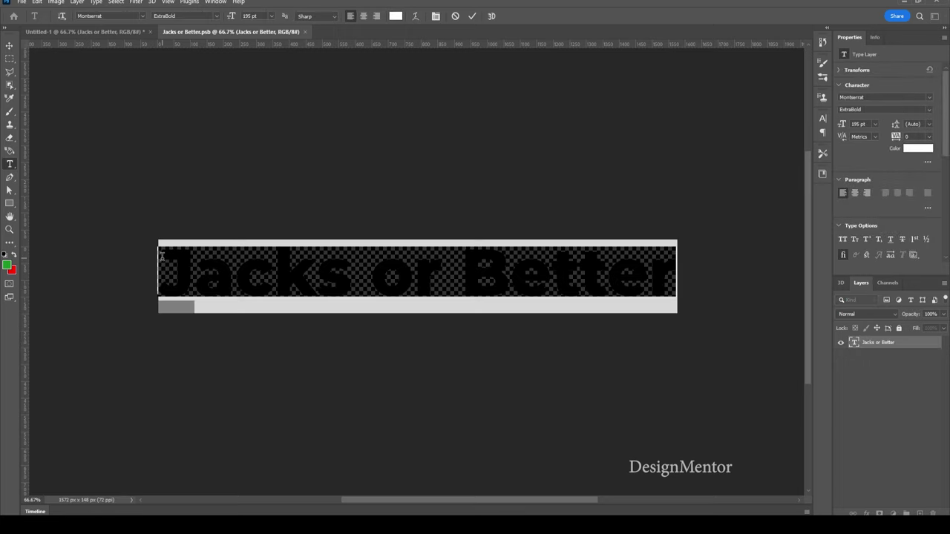
left_click(161, 256)
key("End")
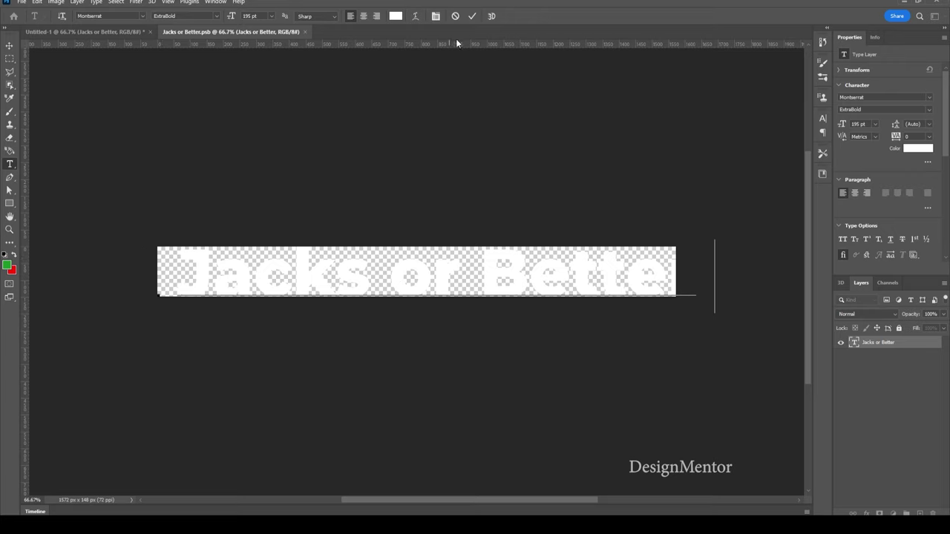
left_click(471, 16)
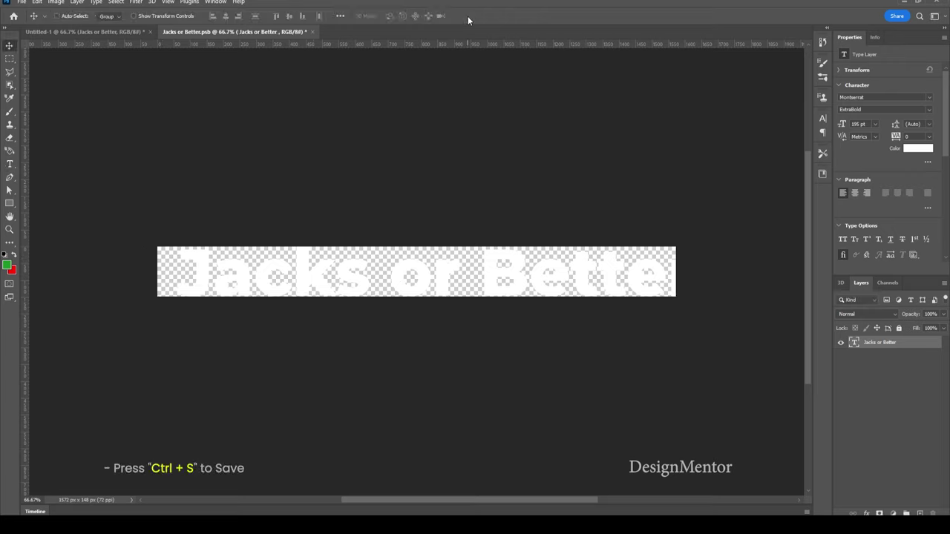
- Reveal All to widen the canvas to 1629 × 148 px, then save and close the .psb
left_click(55, 2)
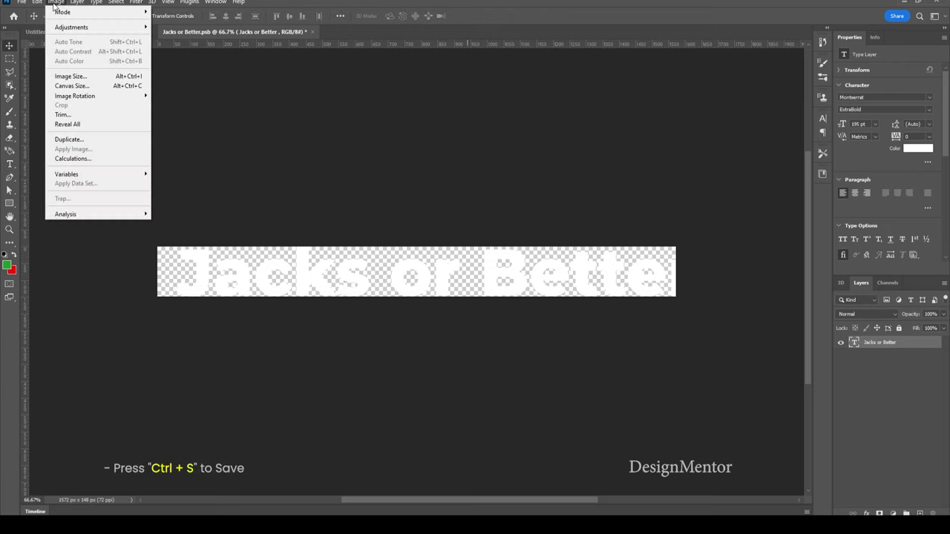
left_click(74, 125)
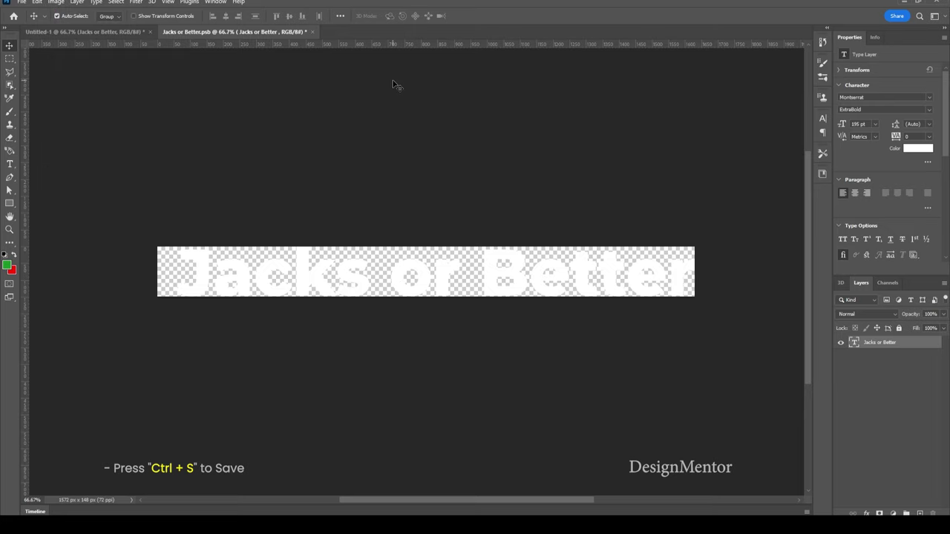
key("ctrl+s")
left_click(307, 32)
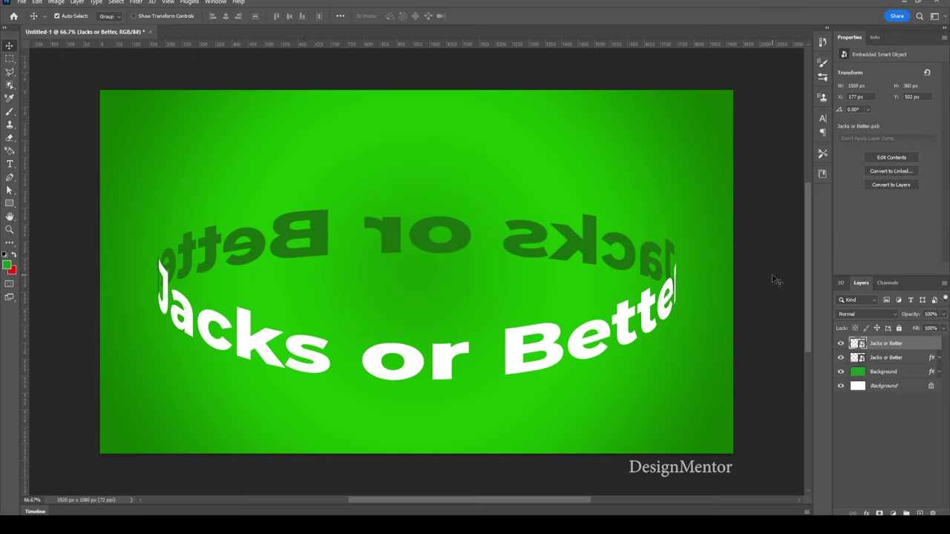
left_click(890, 445)
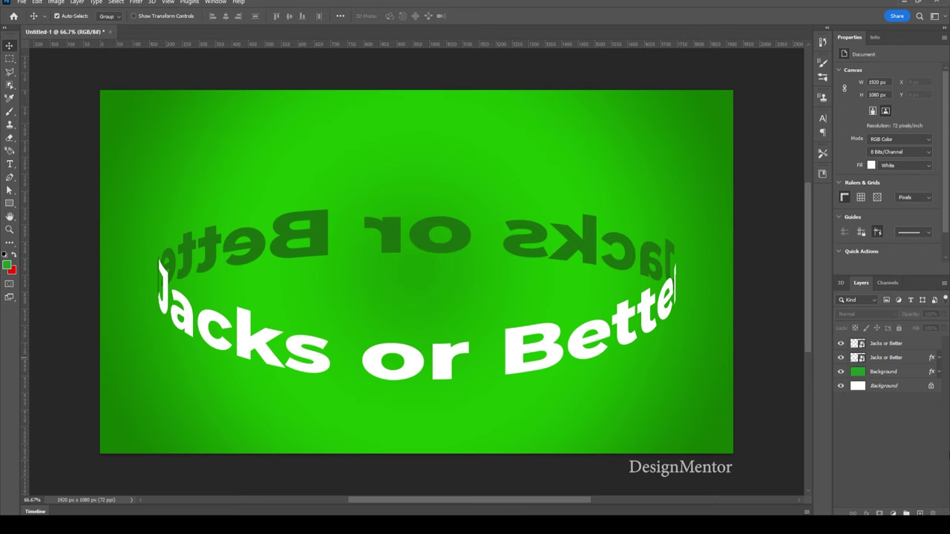